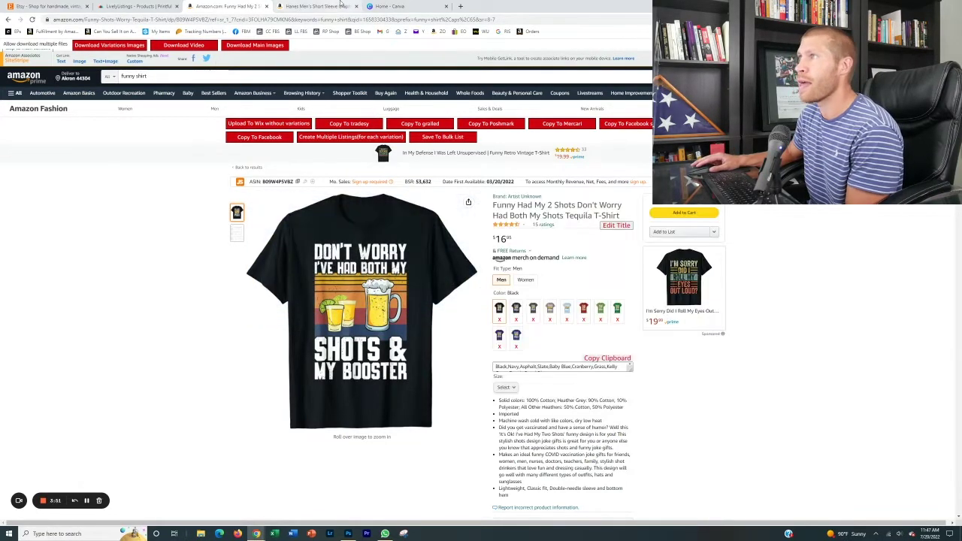
- Switch browser tabs with Ctrl+Tab to the Hanes 'I'm thinking...' T-shirt listing
key("ctrl+Tab")
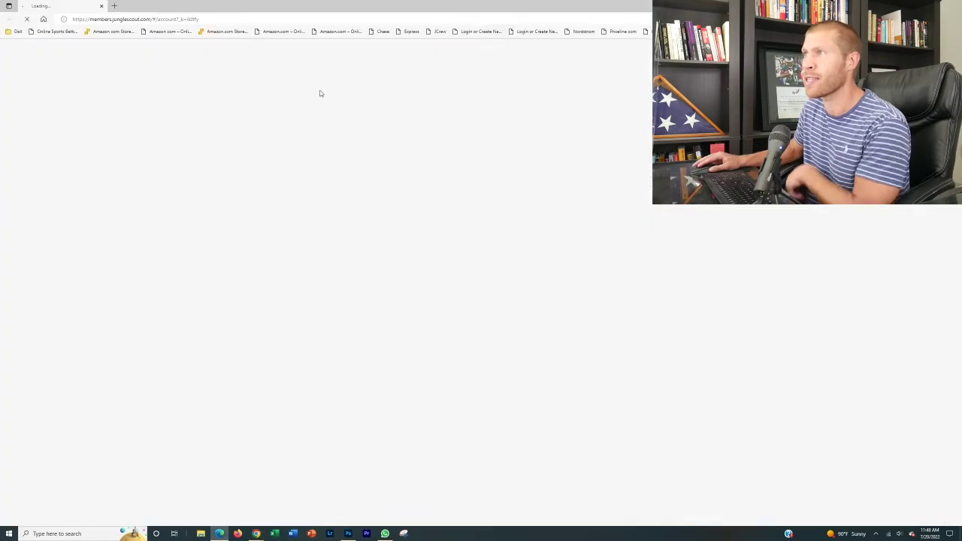
- Go to etsy.com in the browser
left_click(340, 17)
type("etsy")
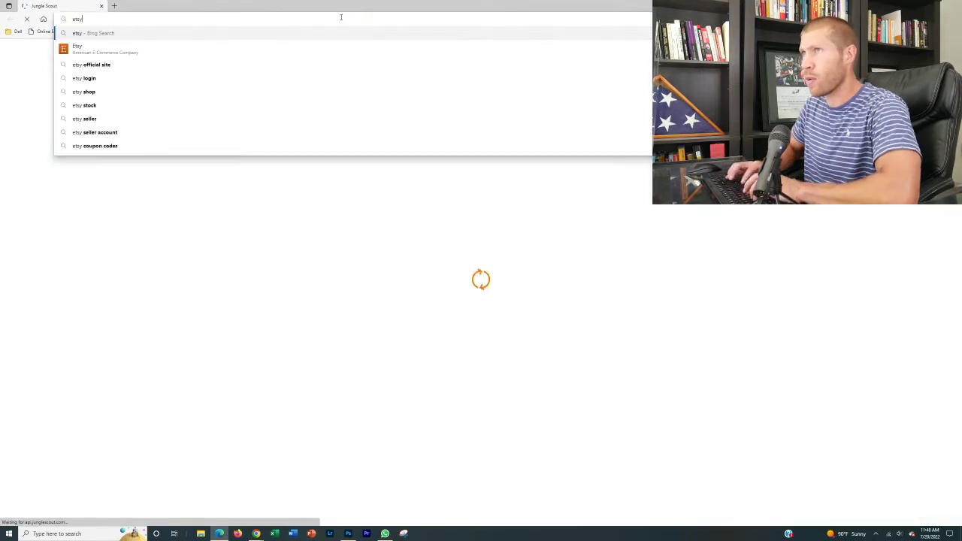
type(".com")
key("Return")
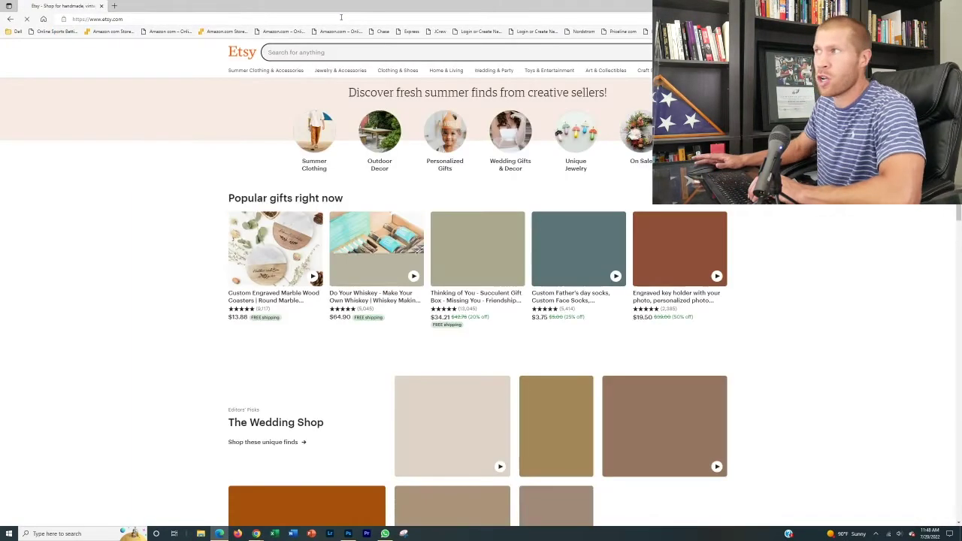
- Search Etsy for 'im thinking' and scroll through the loading-icon shirt results
left_click(349, 54)
type("im thinking")
key("Return")
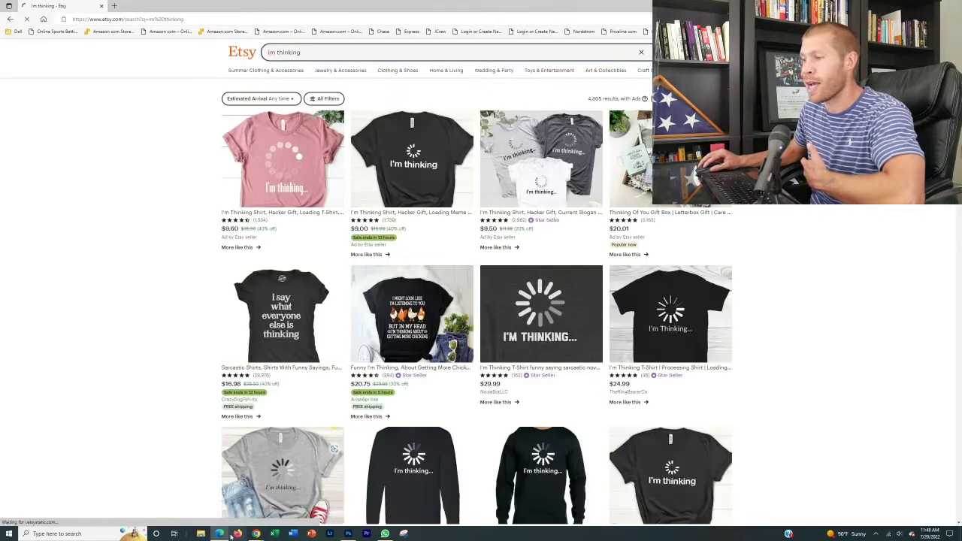
left_click(221, 534)
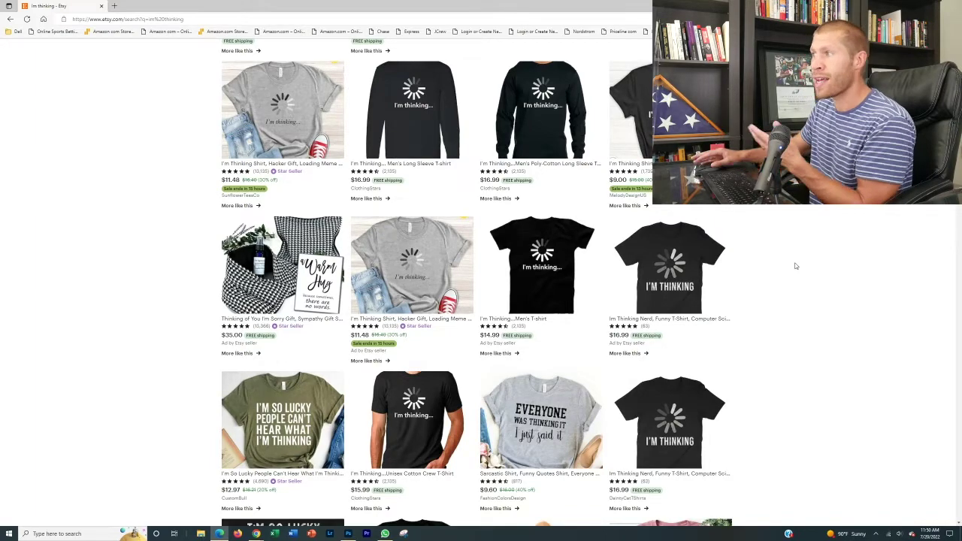
scroll(796, 266, "down", 10)
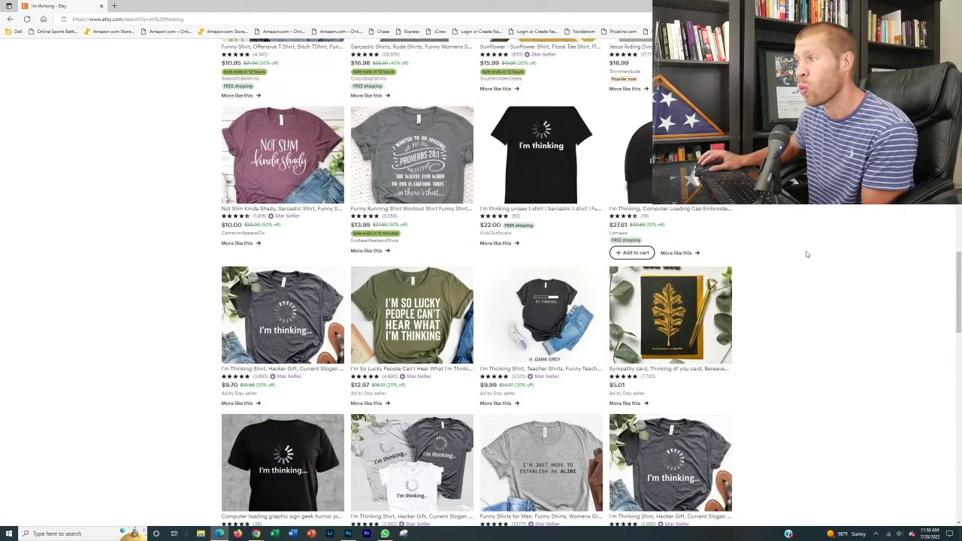
scroll(814, 248, "down", 10)
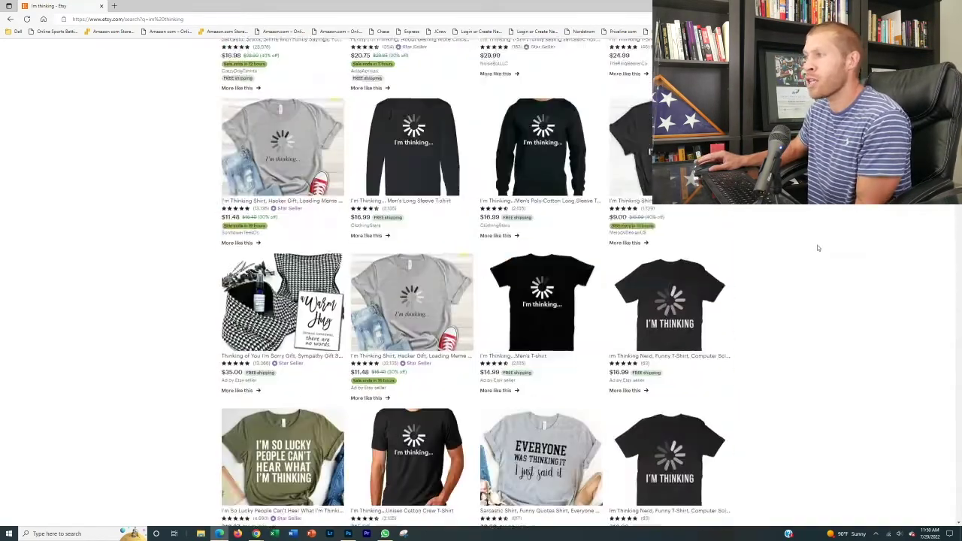
scroll(818, 248, "up", 5)
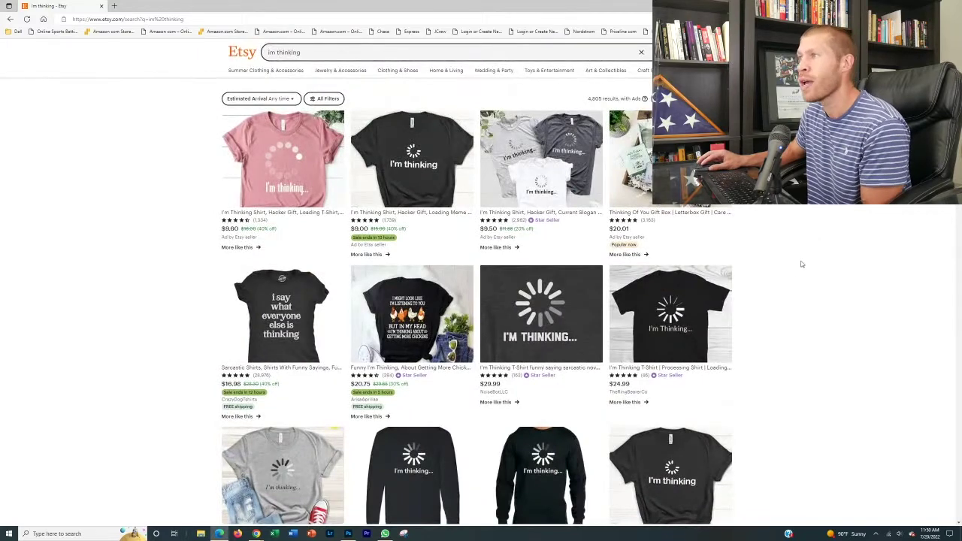
- Close the browser's Canva tab and return to Photoshop's 4500 x 5400 px New Document dialog
left_click(348, 533)
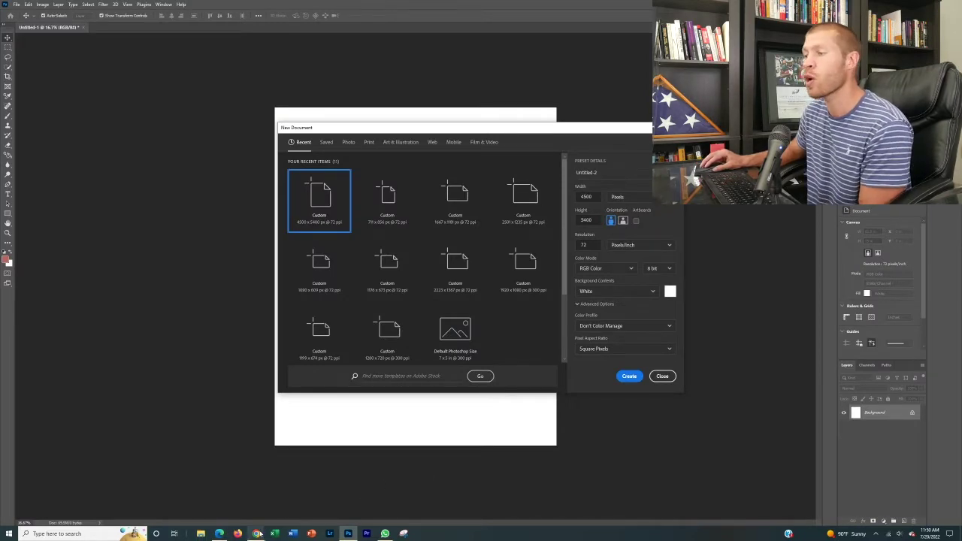
mouse_move(257, 534)
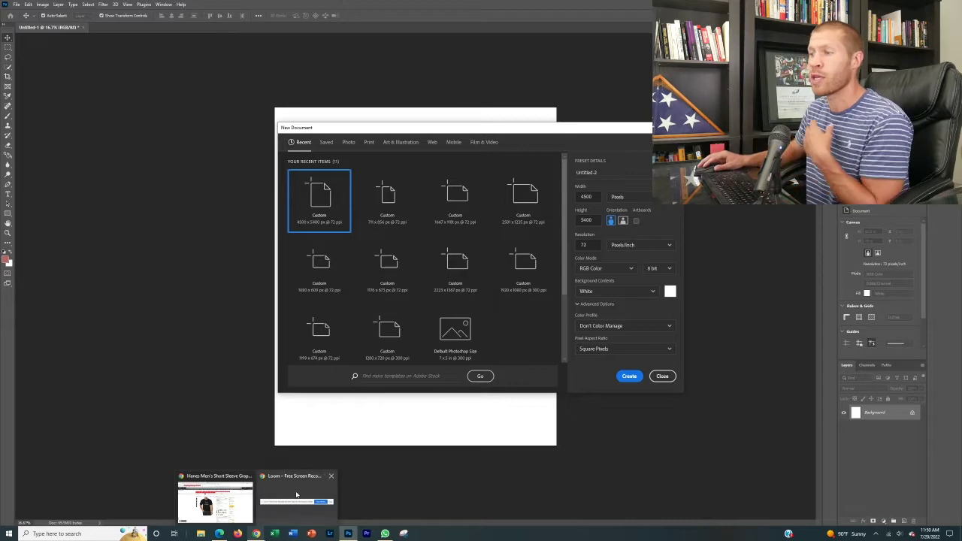
left_click(242, 498)
left_click(436, 6)
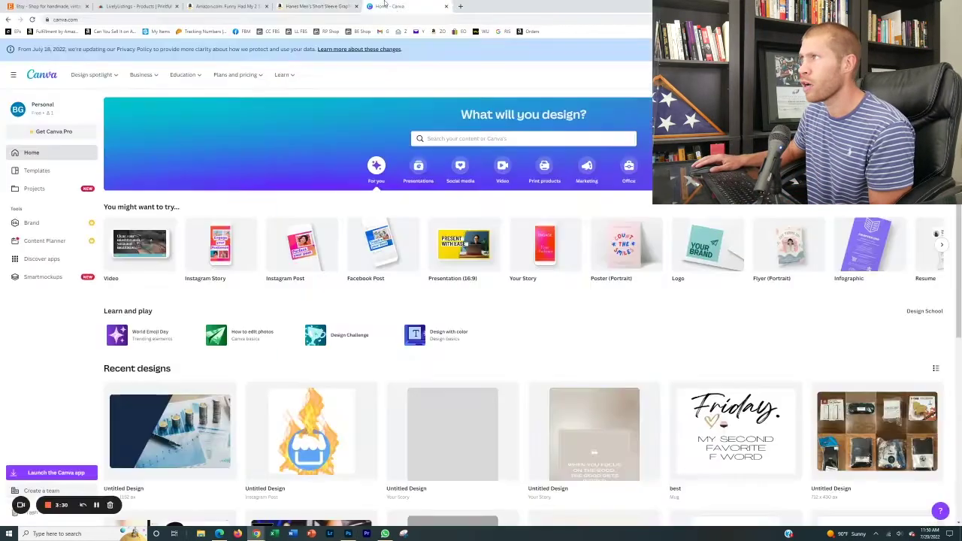
left_click(447, 6)
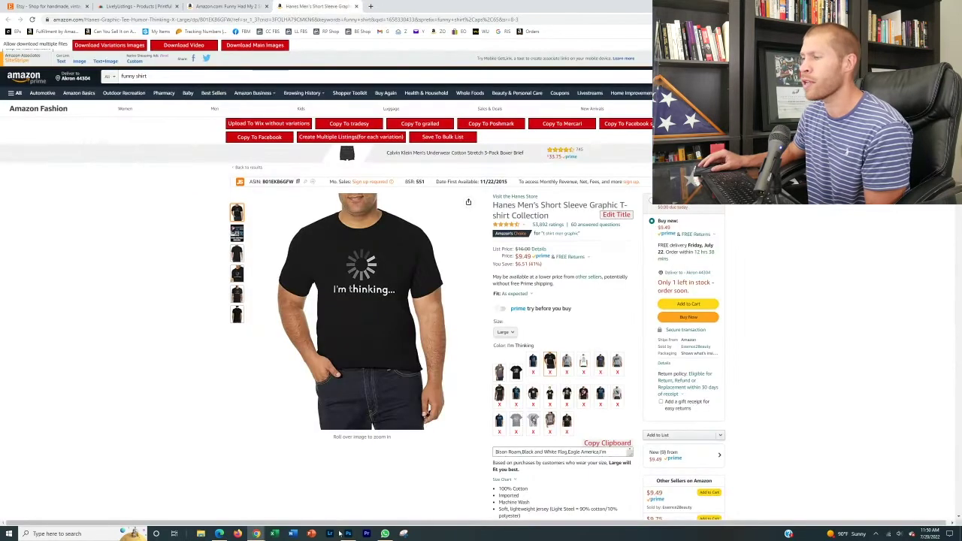
mouse_move(348, 532)
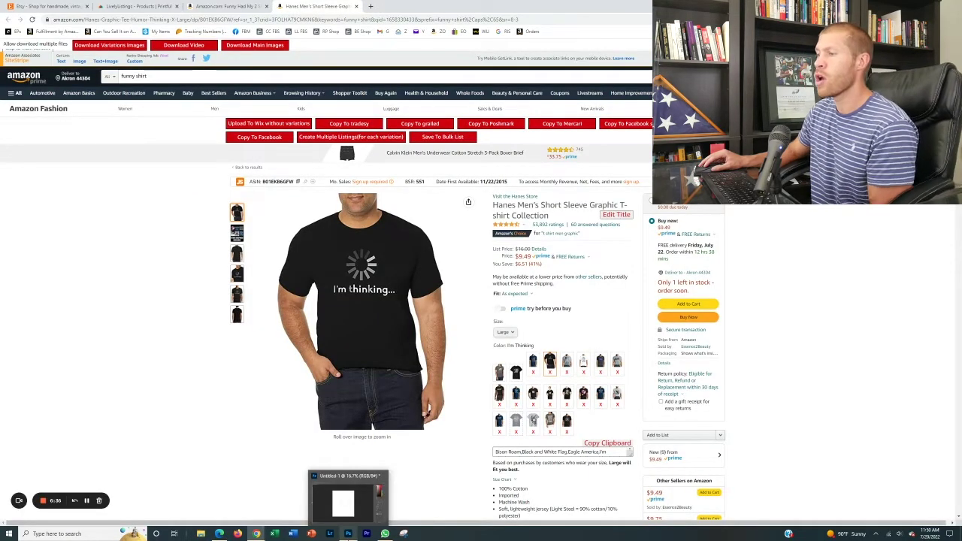
left_click(349, 499)
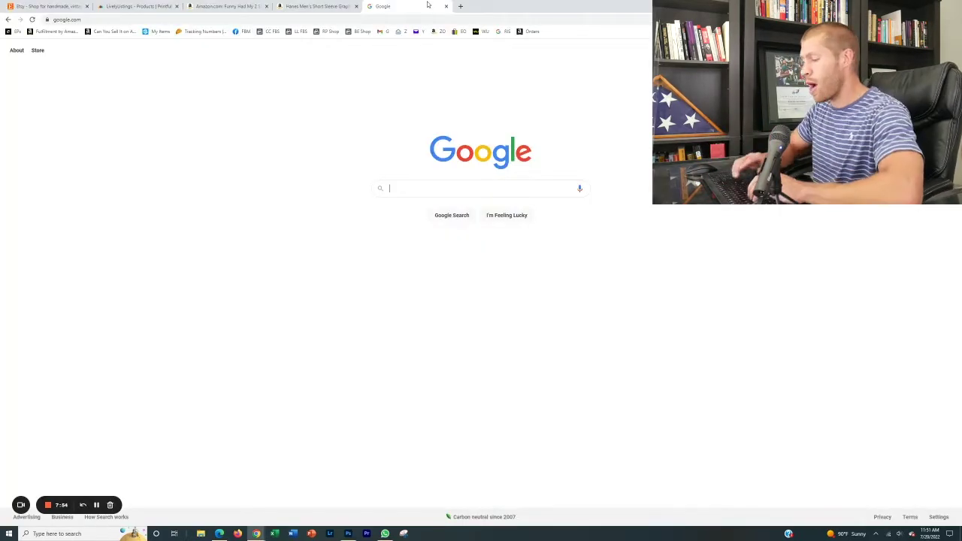
- Replace the 'im thinking' query with 'loading' and search Google
type("i")
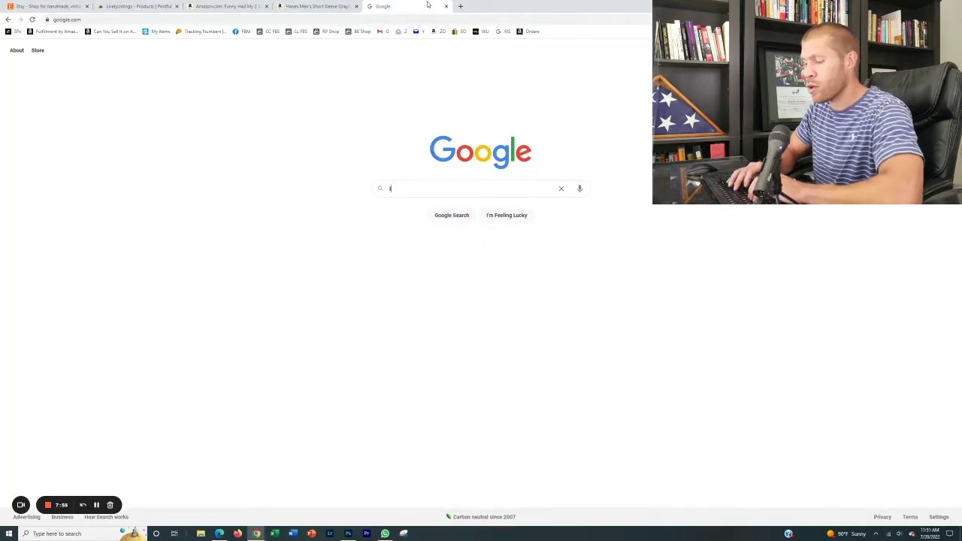
type("m thinking")
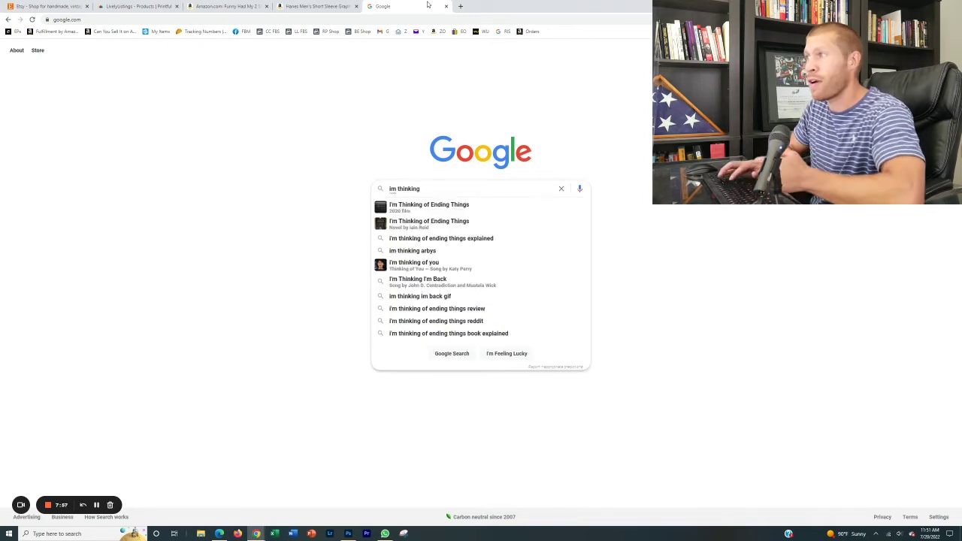
key("ctrl+a")
key("BackSpace")
type("loading")
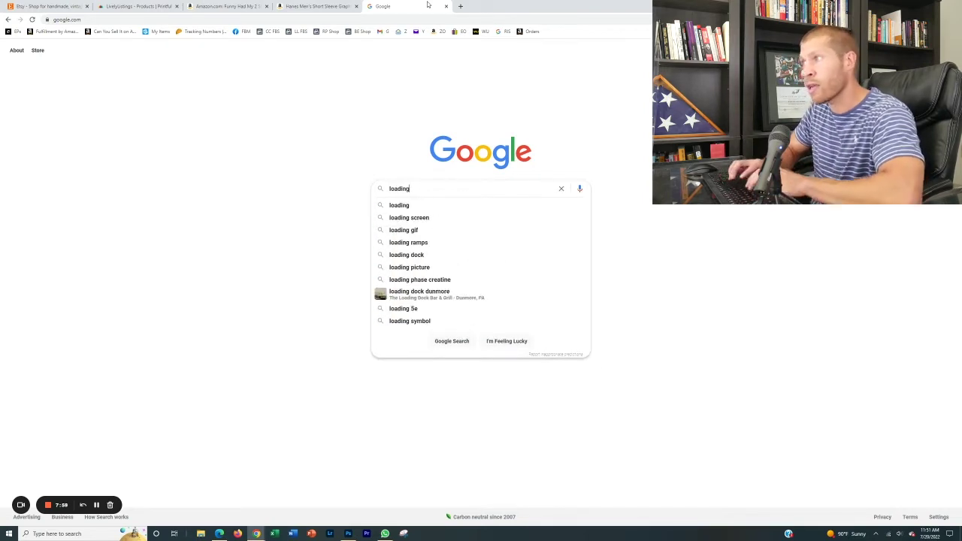
key("Return")
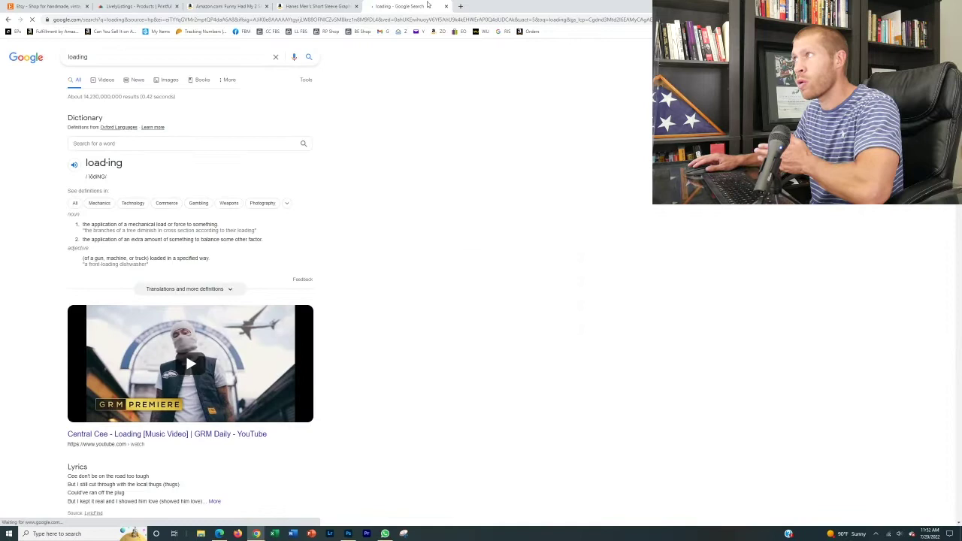
- Check the blank Photoshop canvas, then go back to Amazon's Hanes 'I'm thinking...' listing
left_click(458, 6)
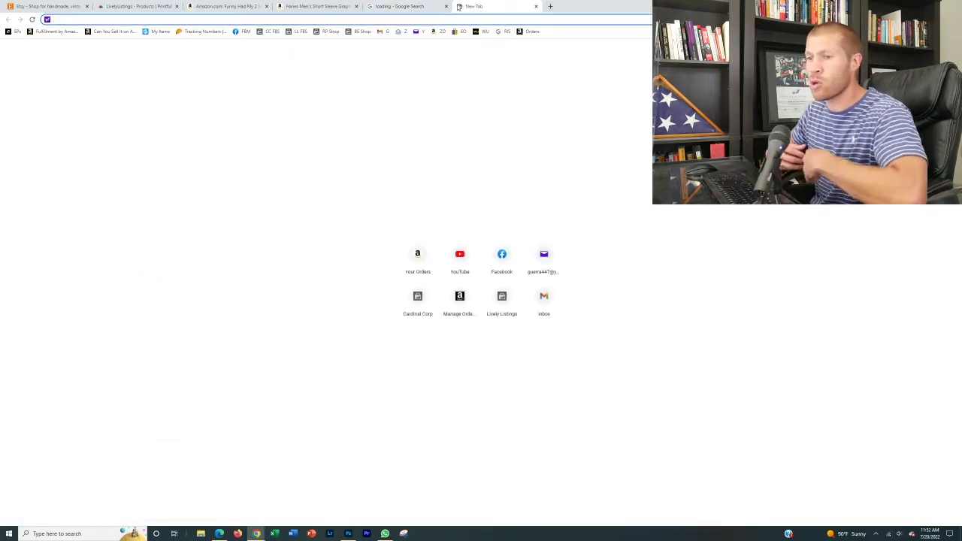
left_click(535, 7)
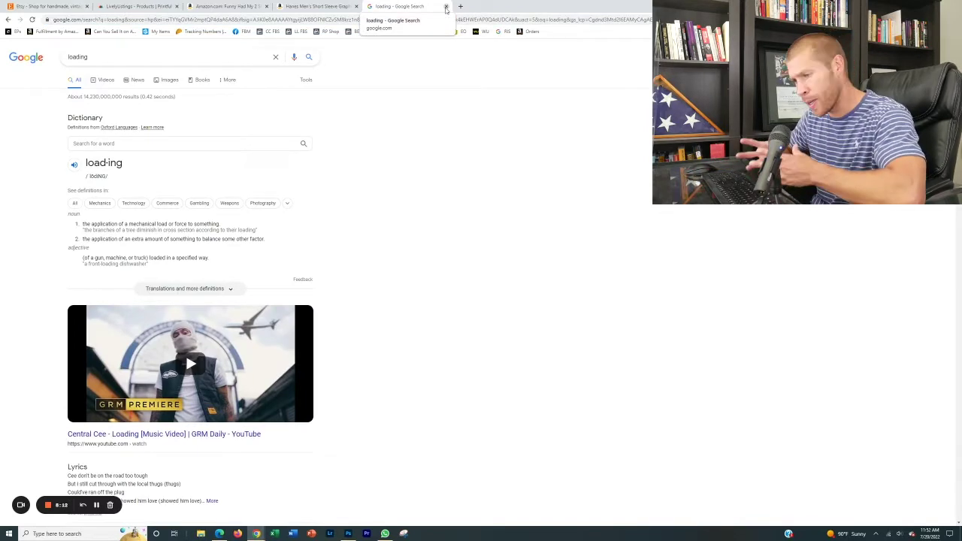
left_click(348, 533)
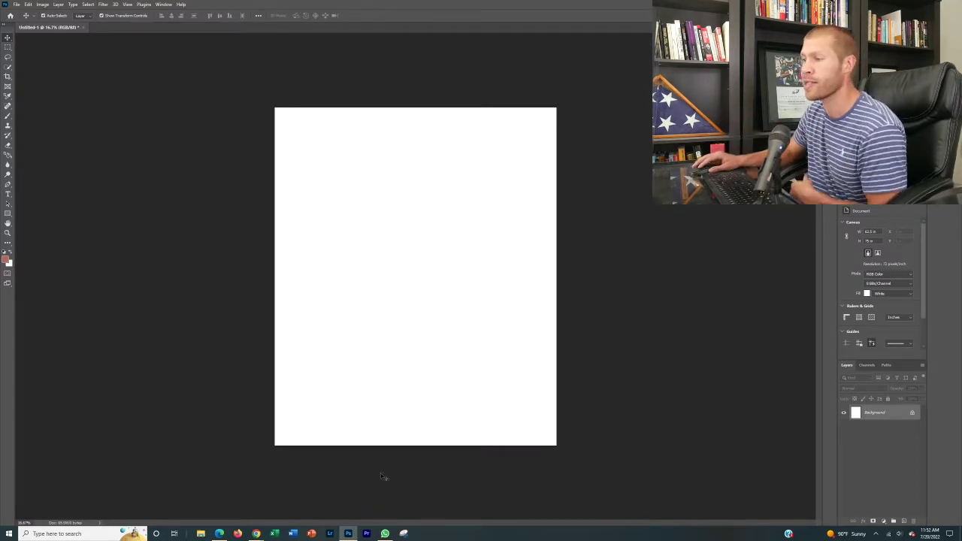
mouse_move(266, 537)
left_click(217, 505)
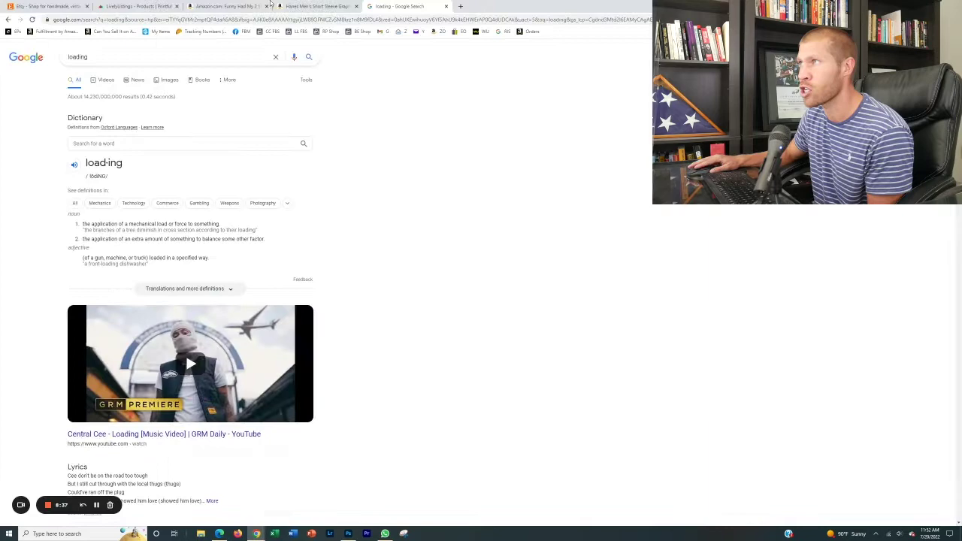
left_click(333, 4)
left_click(446, 6)
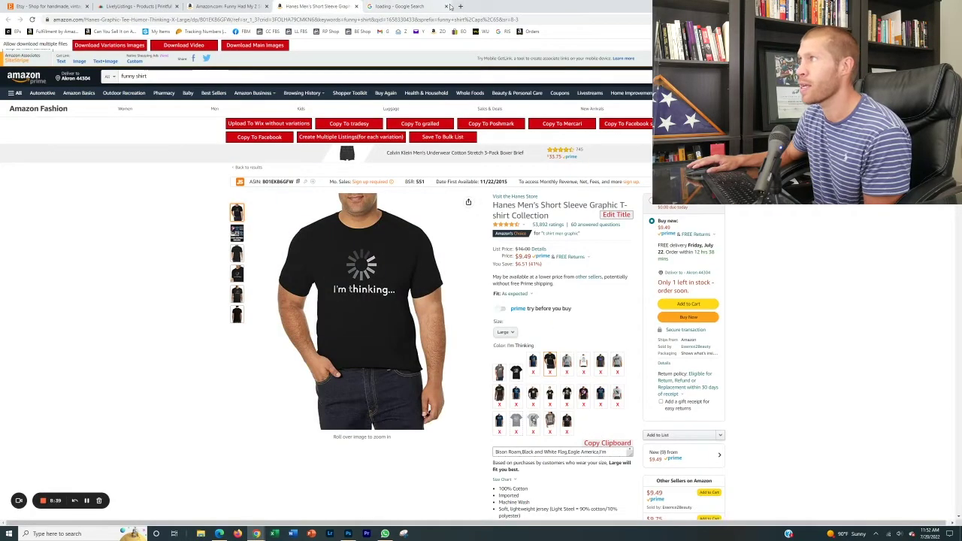
- Open loading.jpg and copy the LOADING progress-bar graphic into Untitled-1 as Layer 1
left_click(348, 534)
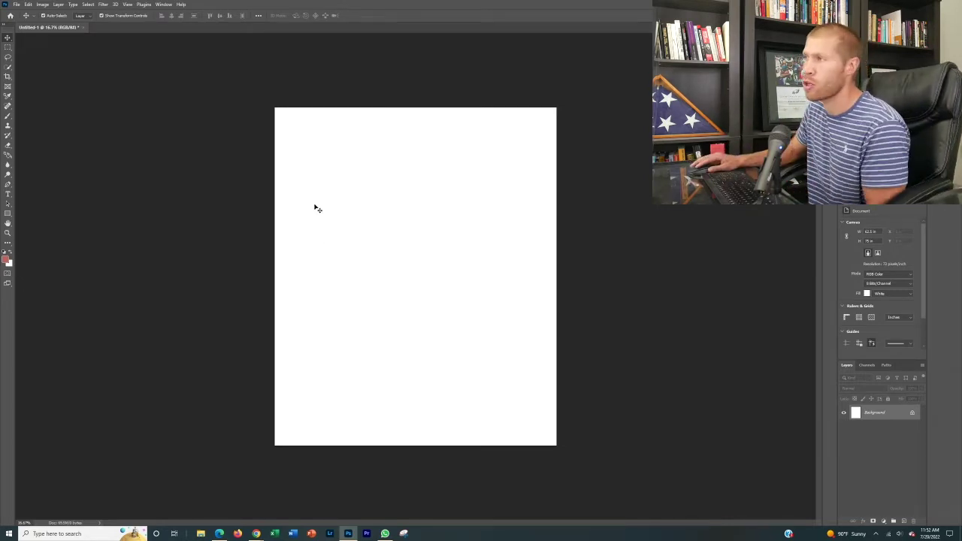
left_click(17, 5)
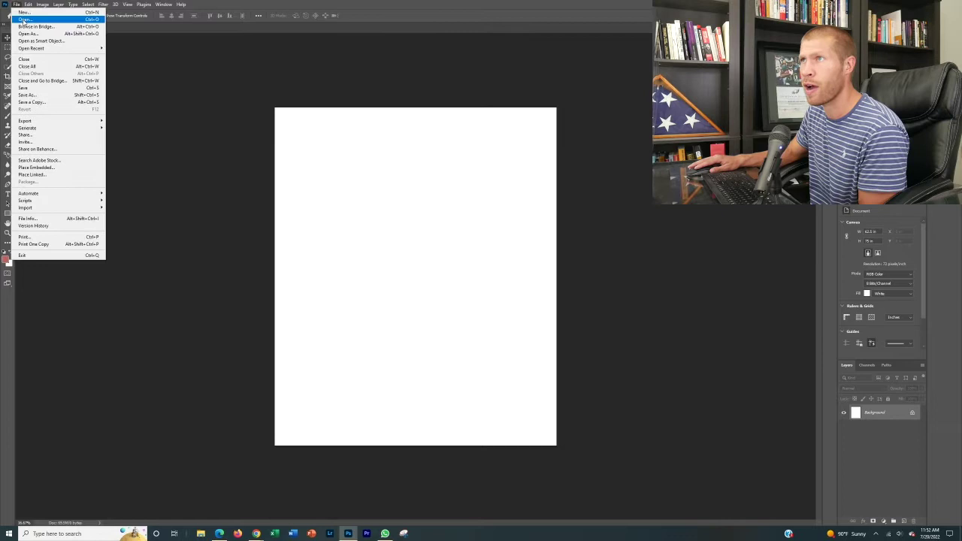
left_click(26, 18)
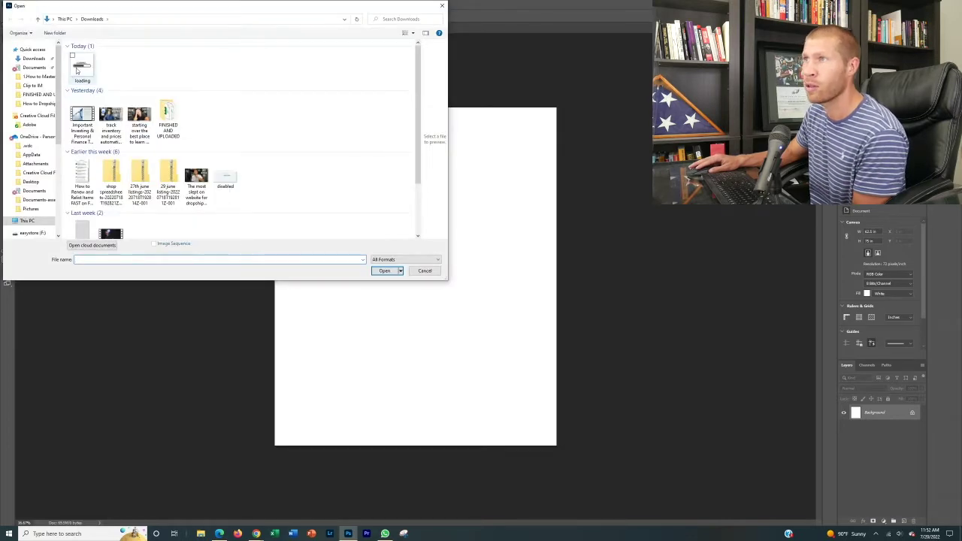
double_click(78, 69)
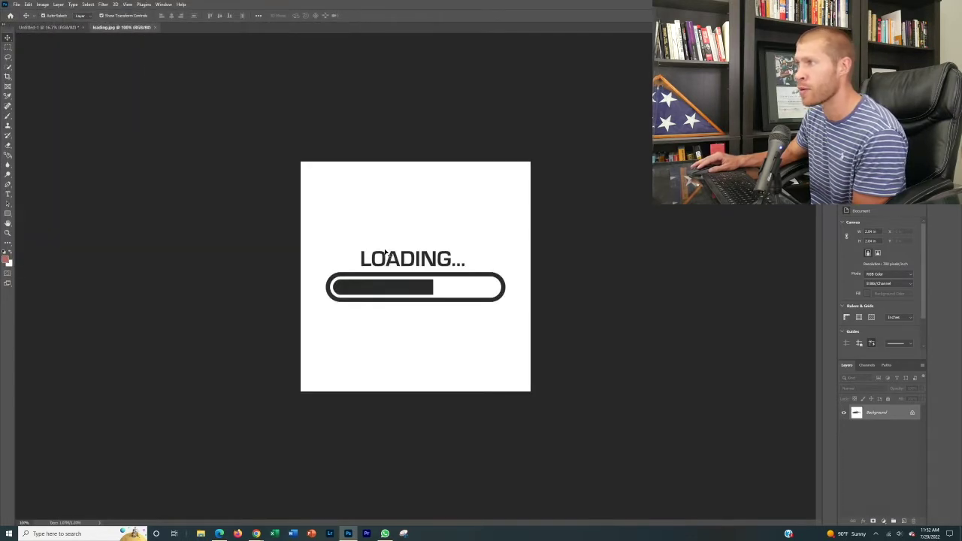
left_click(155, 27)
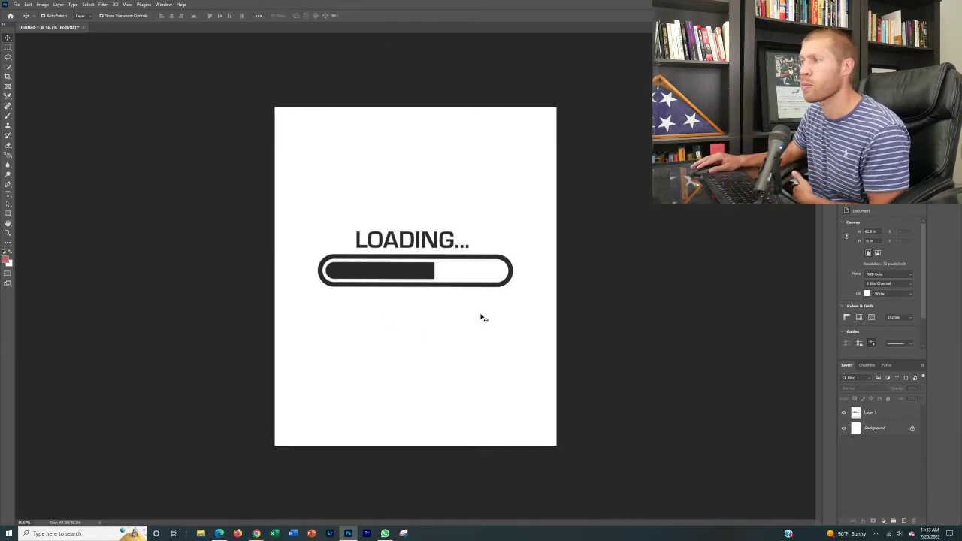
- Add 'HOLD YOUR BREATH' text with stroke and drop shadow under the bar, then save the design
key("t")
left_click(415, 324)
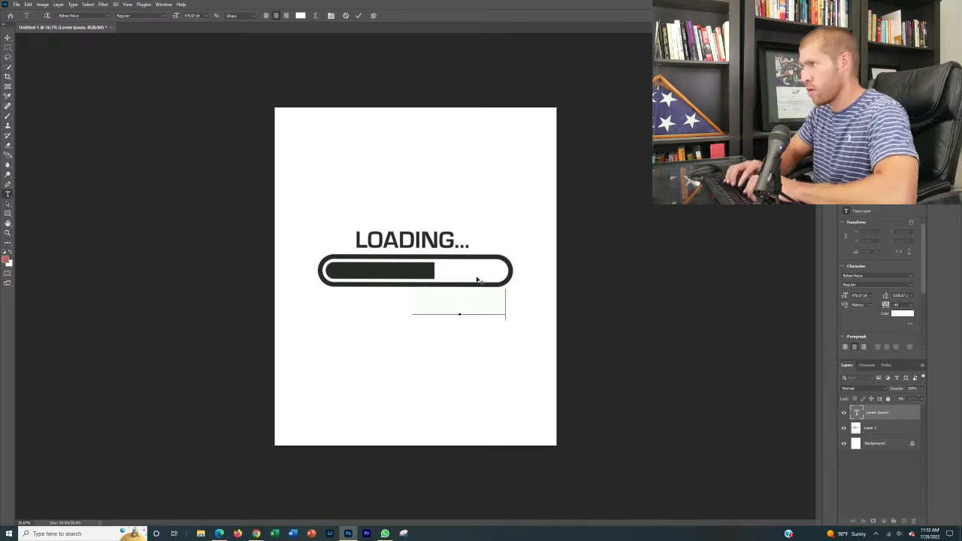
type("don't hold your breath")
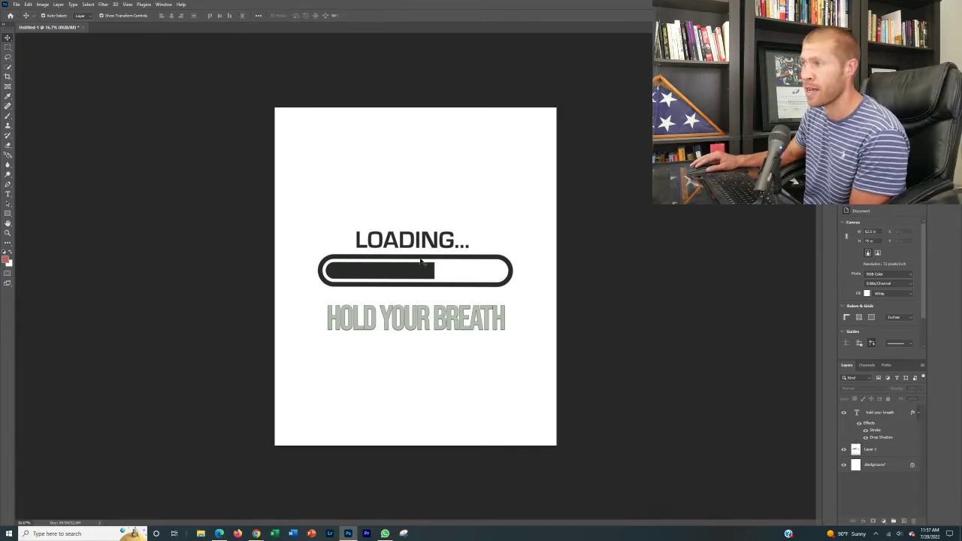
left_click(16, 4)
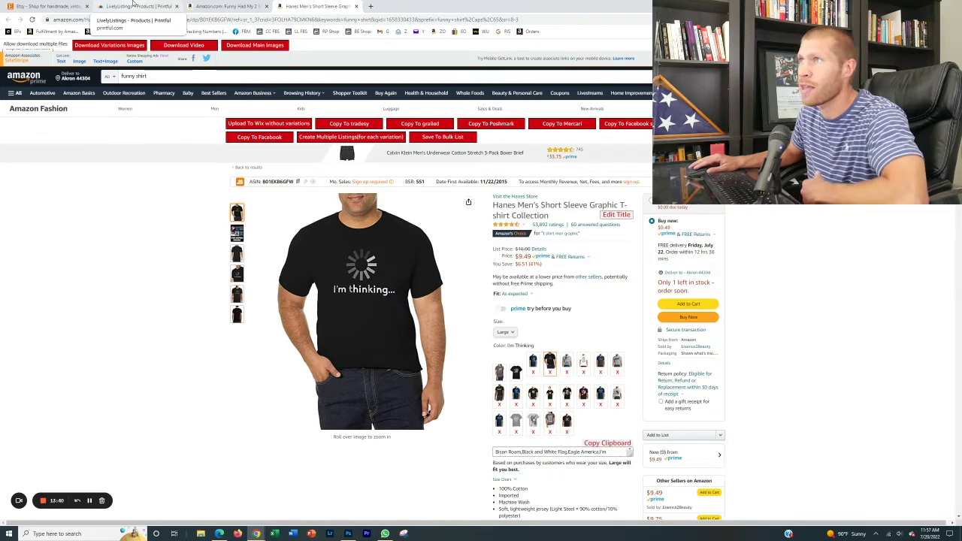
- Switch to the LivelyListings Printful tab with the Add products catalog
left_click(134, 5)
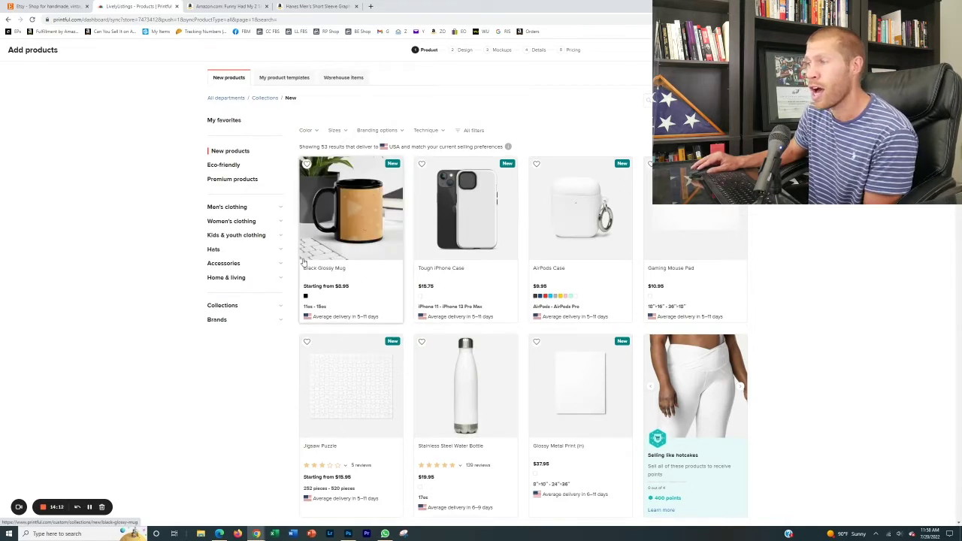
- Browse Men's clothing > T-shirts and pick the Men's Classic Tee | Gildan 5000 to design
left_click(229, 223)
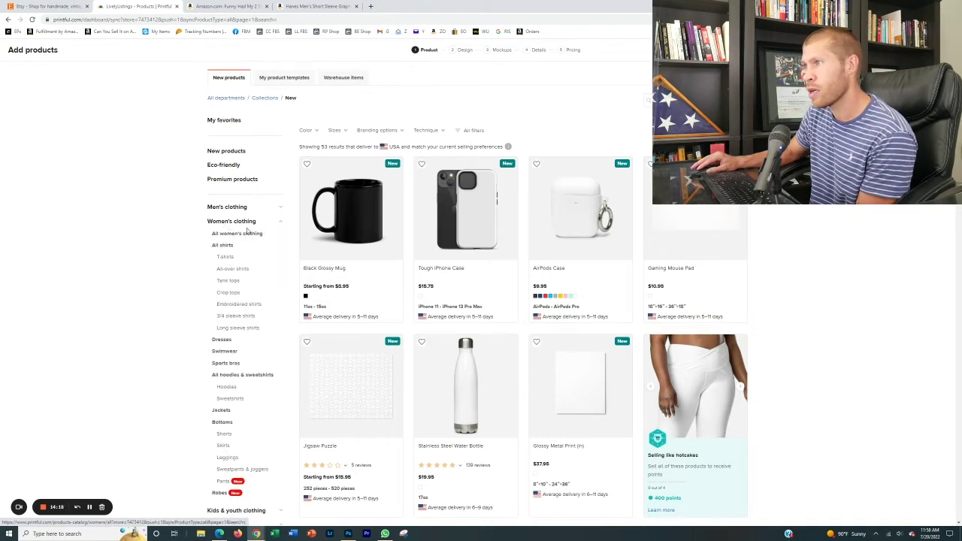
left_click(239, 208)
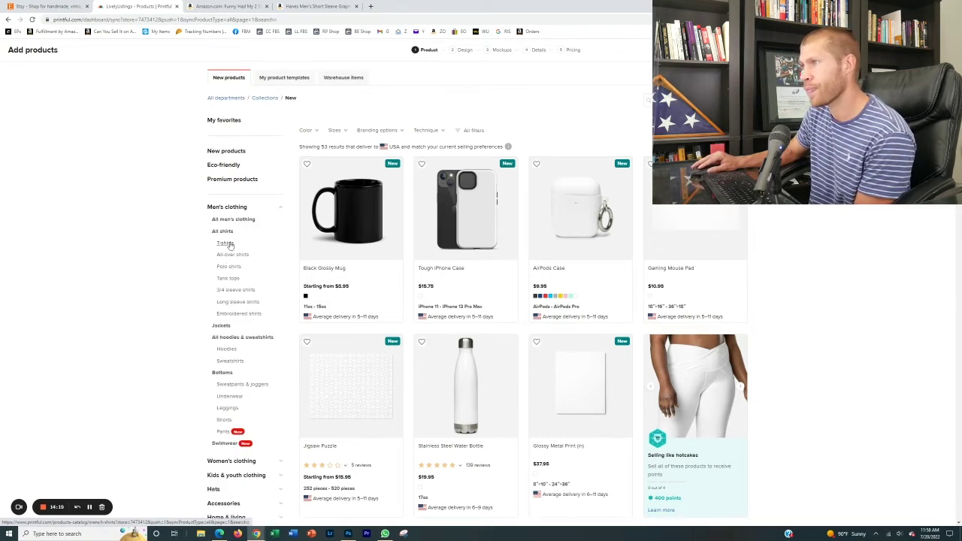
left_click(226, 243)
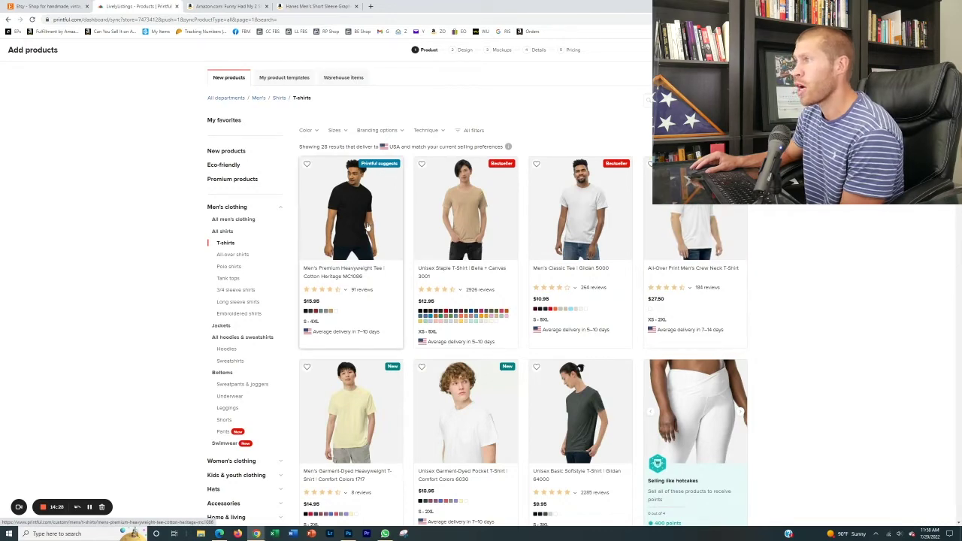
scroll(360, 271, "down", 1)
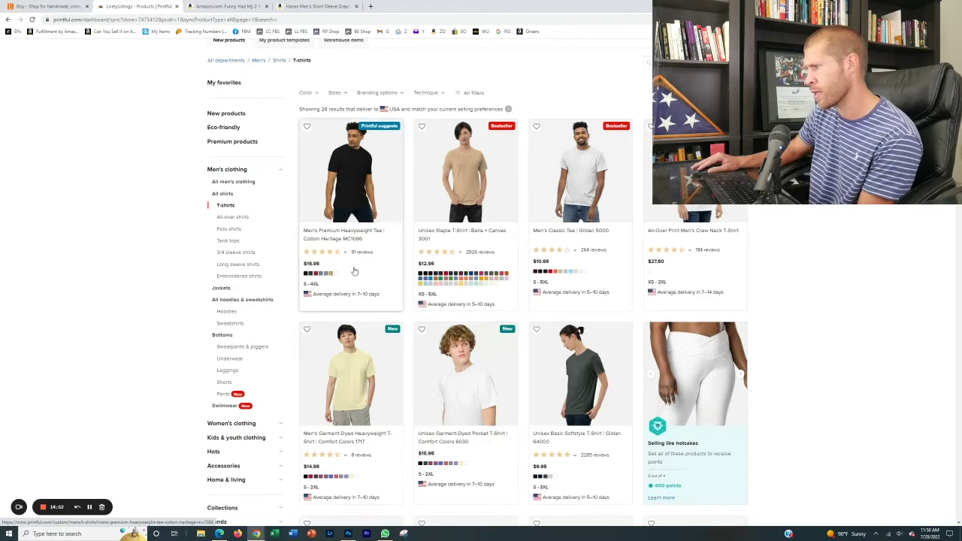
left_click(595, 174)
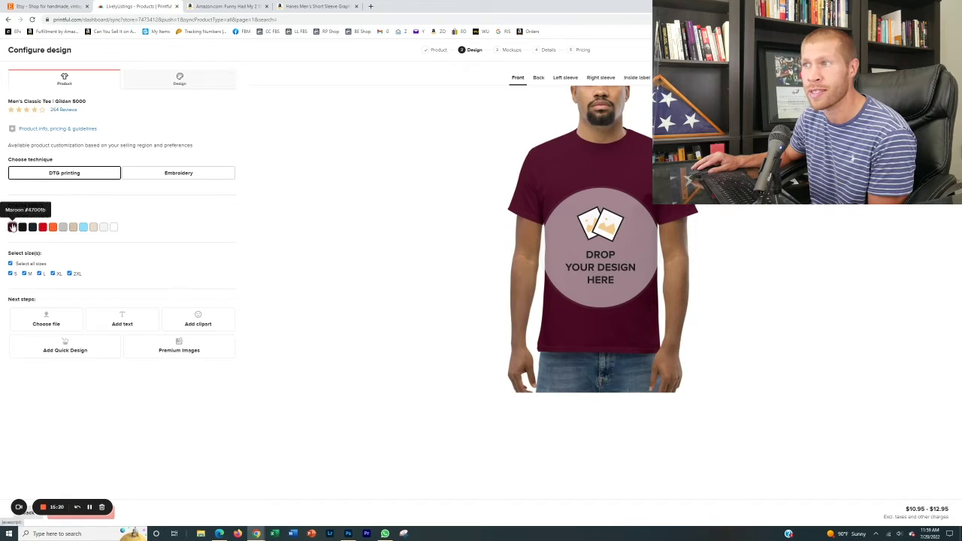
- Make the tee white, paste in the LOADING… HOLD YOUR BREATH design and enlarge it
left_click(115, 227)
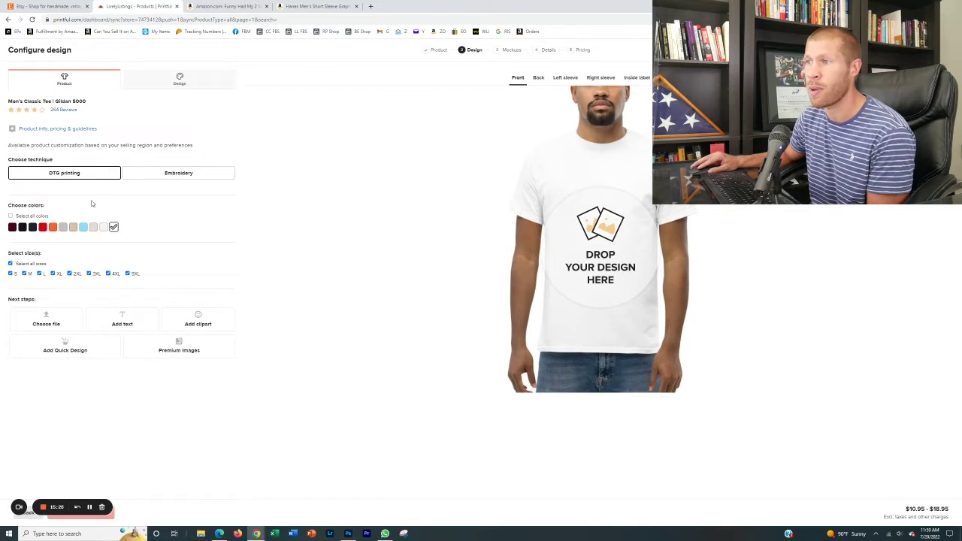
key("ctrl+v")
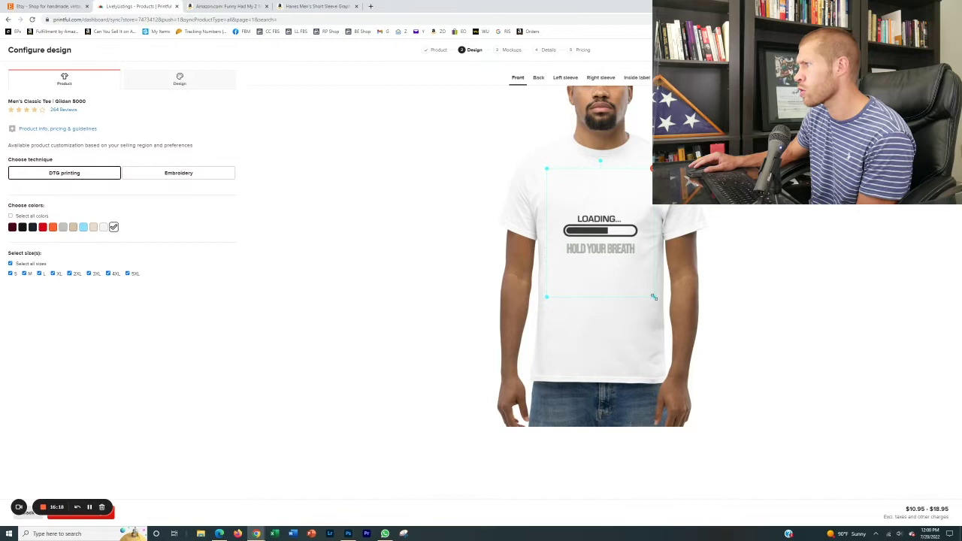
left_click_drag(650, 296, 668, 322)
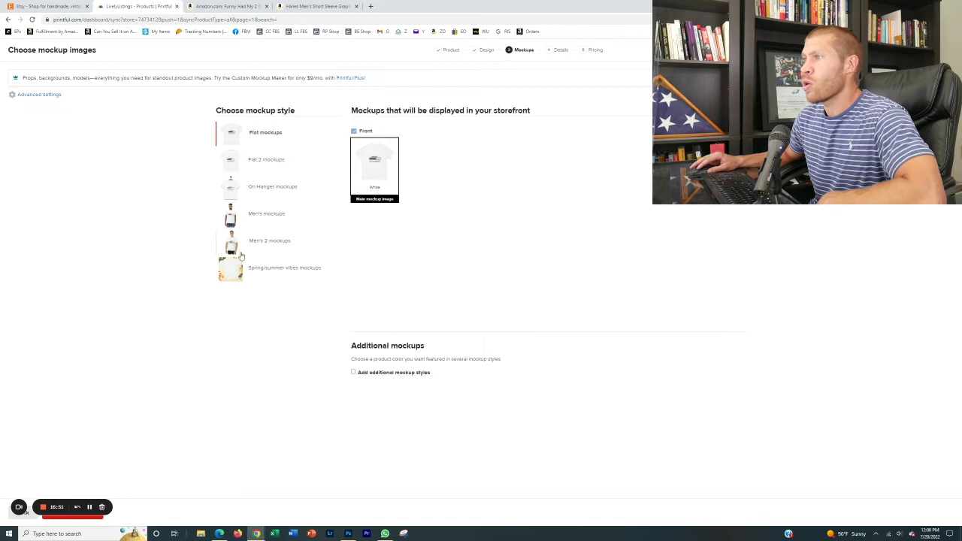
- Choose the Men's 2 model-wearing mockups for the product images
left_click(234, 224)
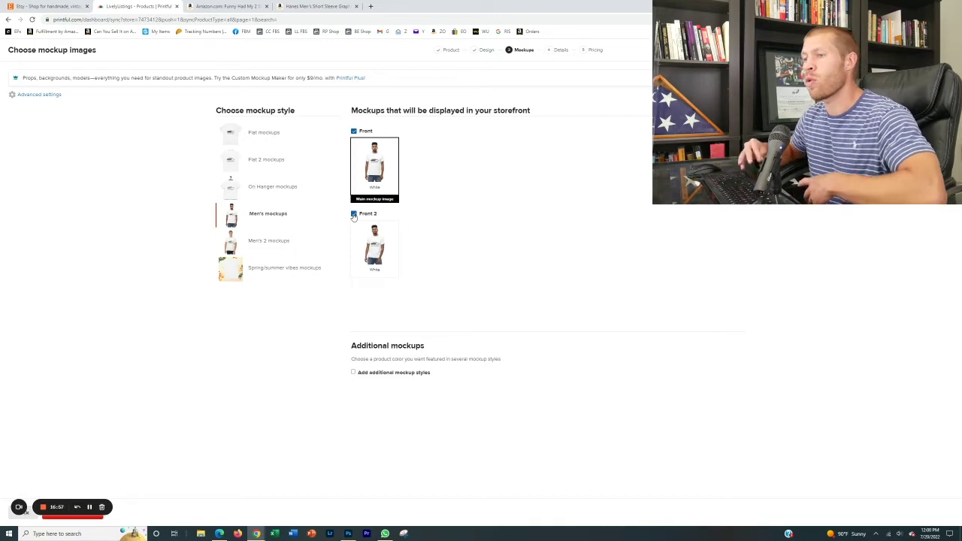
left_click(243, 242)
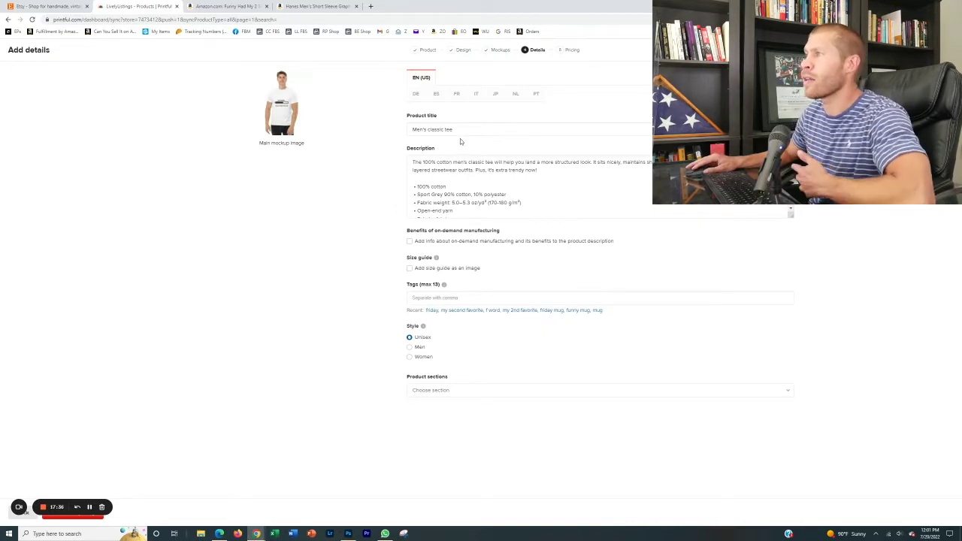
- Browse competing loading shirts on Etsy, then return to the earlier 'im thinking' search results
left_click(219, 534)
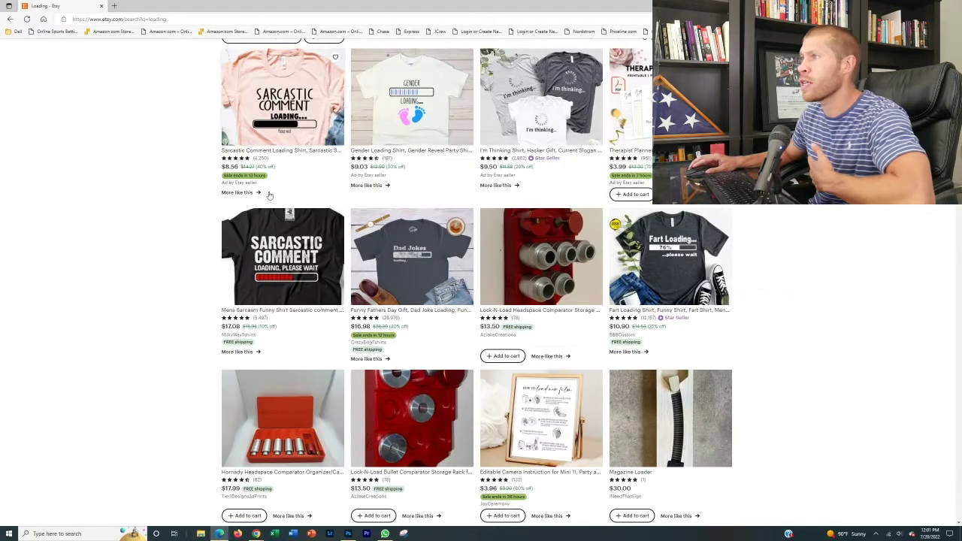
scroll(421, 165, "up", 3)
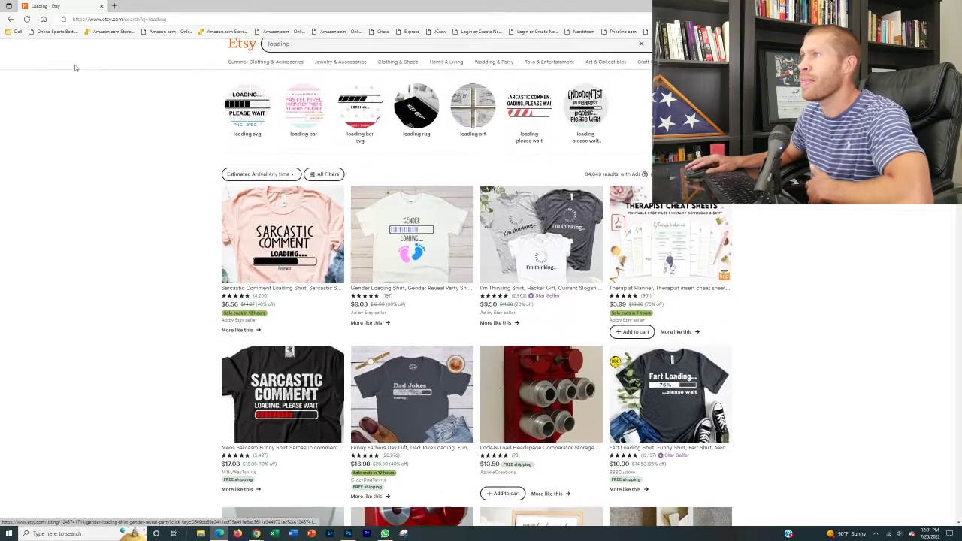
left_click(10, 19)
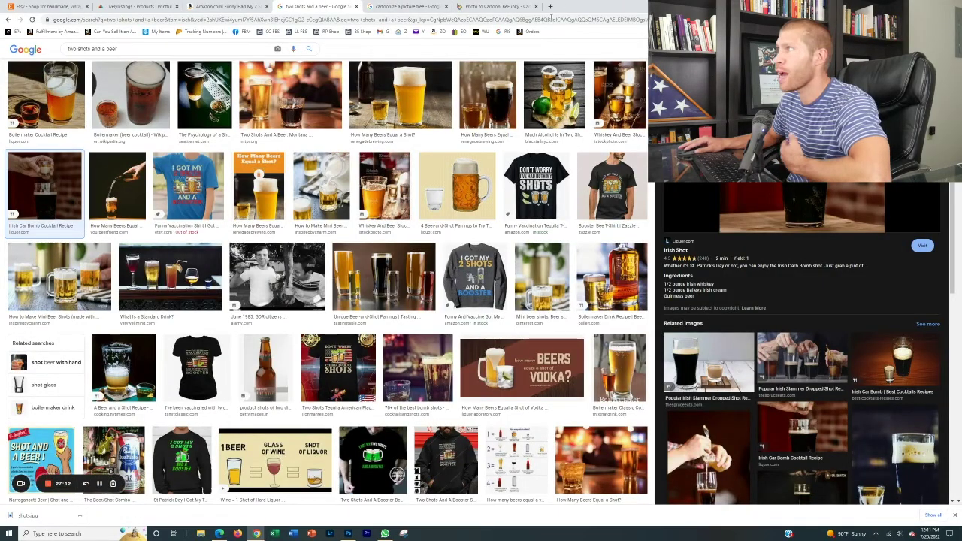
- Bring back the Amazon 'Had My 2 Shots' tequila shirt listing for reference
left_click(122, 5)
left_click(225, 6)
mouse_move(372, 307)
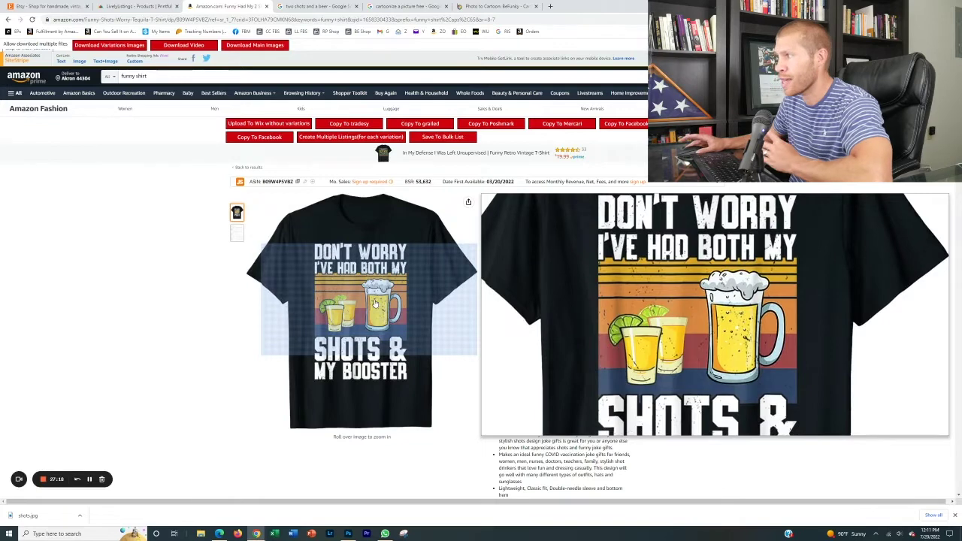
- Load shots.jpg into BeFunky's cartoon editor and apply the Cartoonizer DLX effect
left_click(473, 6)
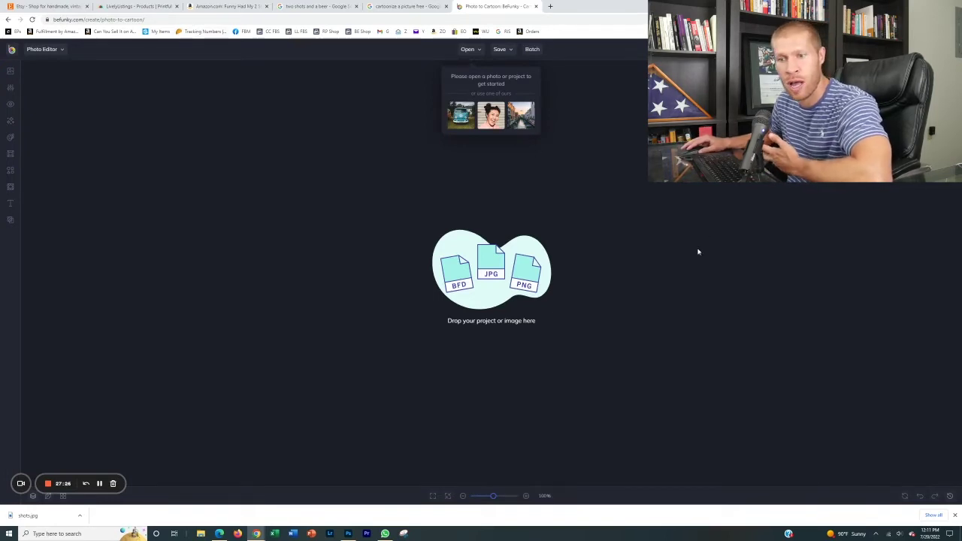
left_click(480, 53)
left_click(481, 77)
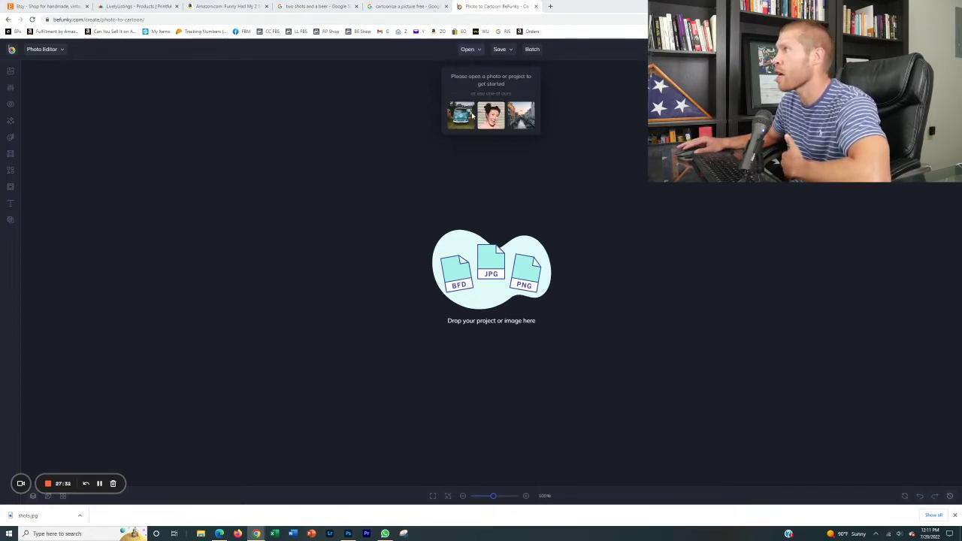
double_click(73, 69)
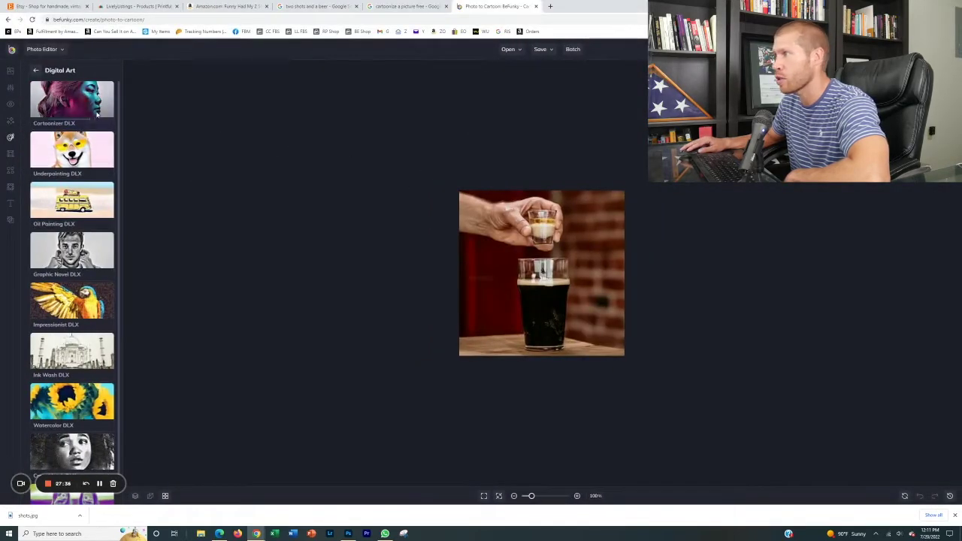
left_click(96, 113)
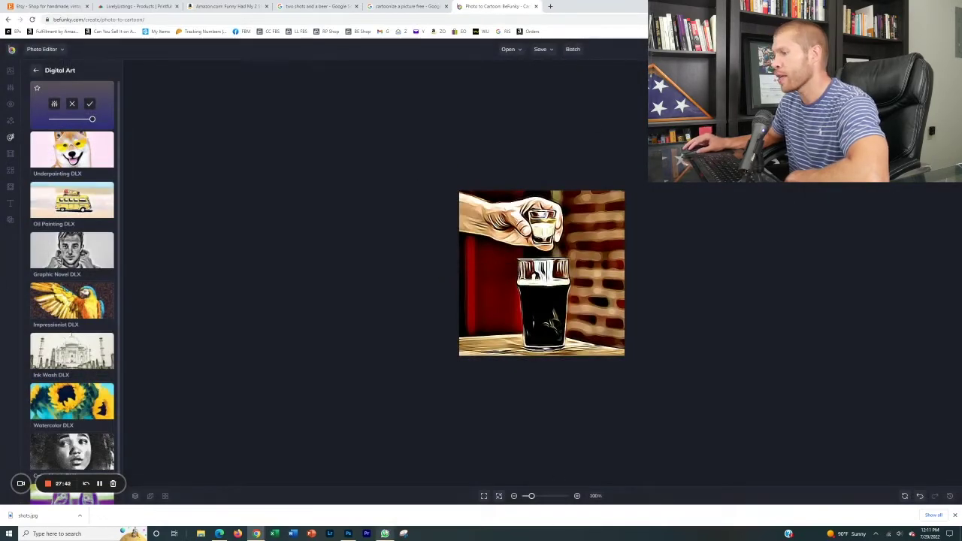
- Snip the cartoon shot-and-beer image with Snipping Tool and copy it for the design
left_click(404, 534)
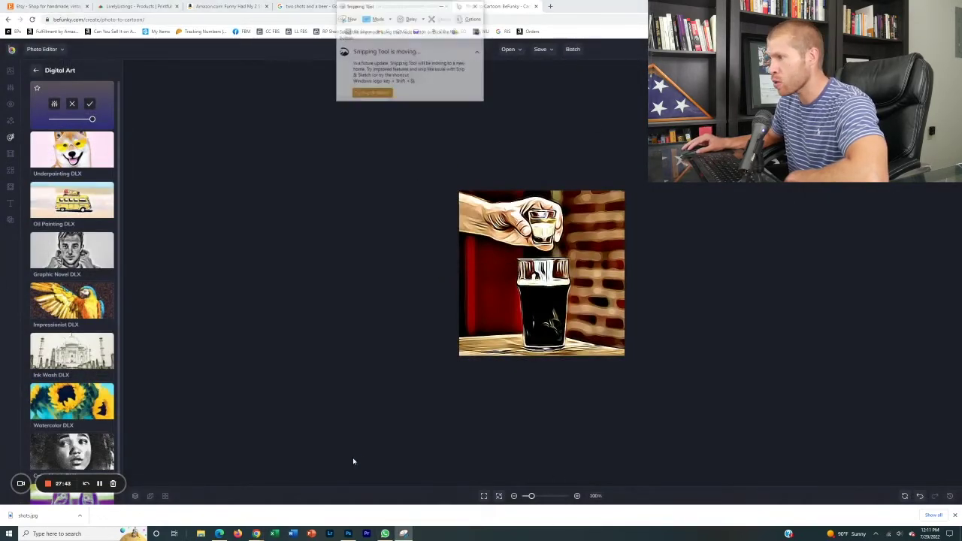
left_click(351, 19)
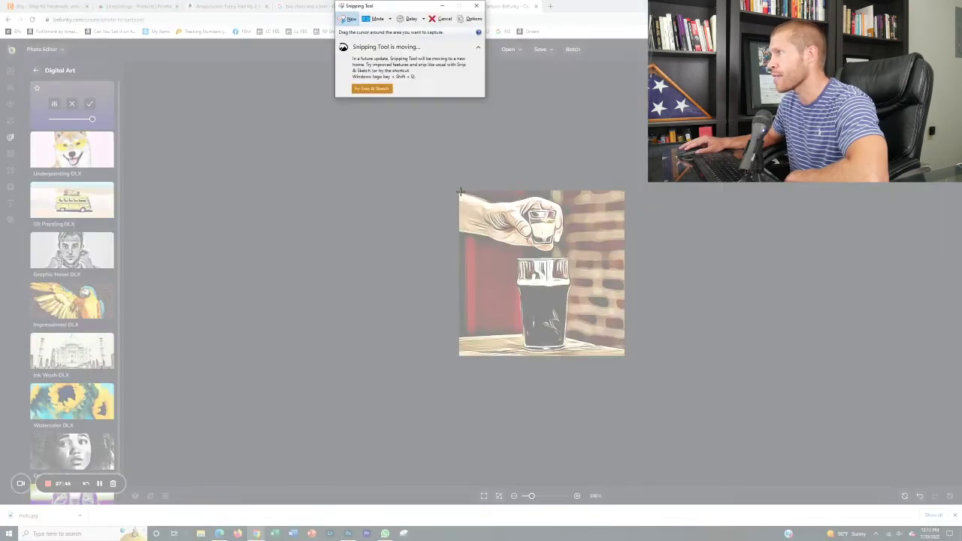
left_click_drag(459, 191, 623, 356)
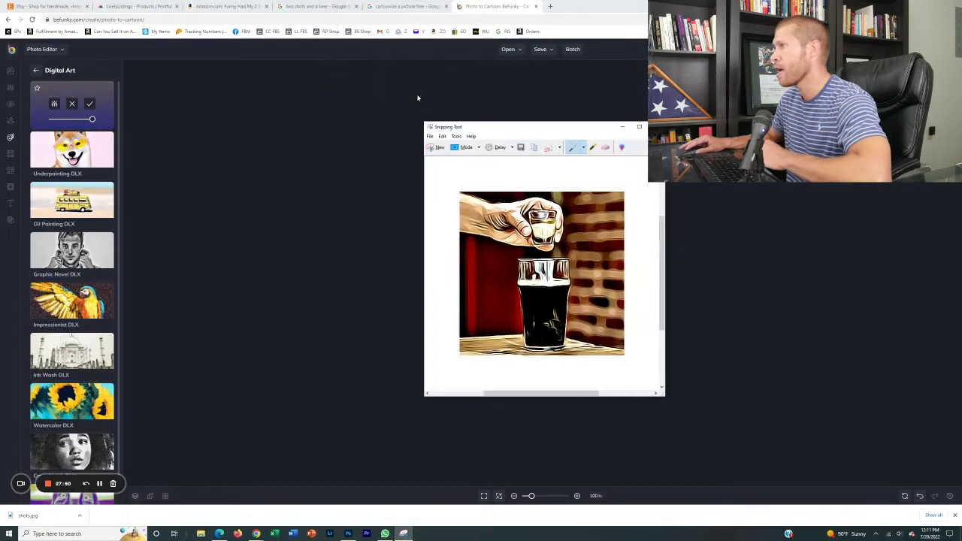
left_click(430, 136)
key("Escape")
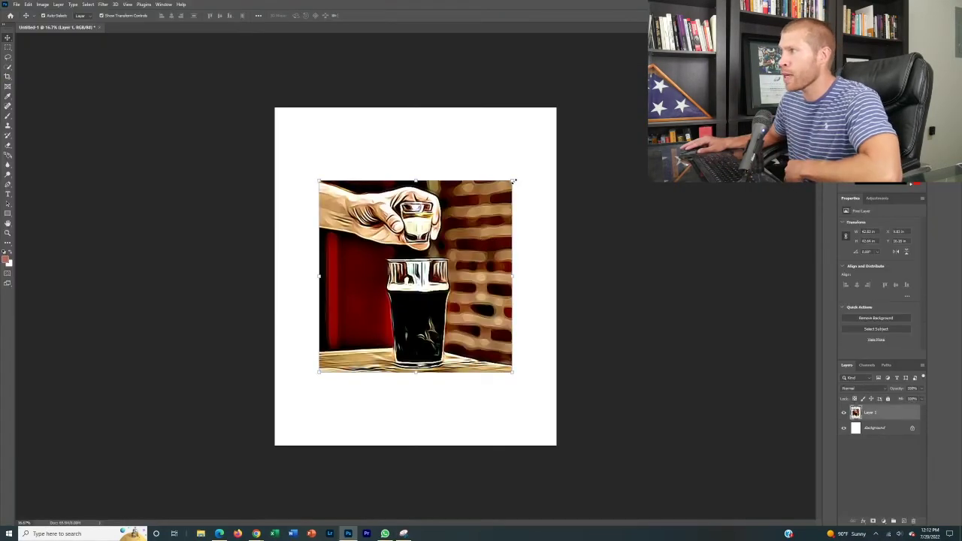
- Scale down the pasted cartoon image and hide the white Background layer
left_click_drag(513, 180, 467, 220)
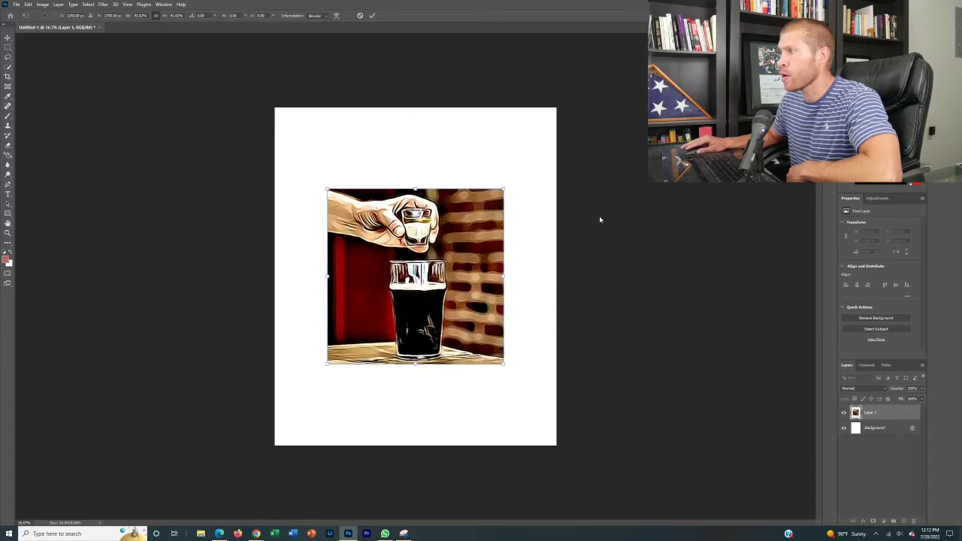
key("Return")
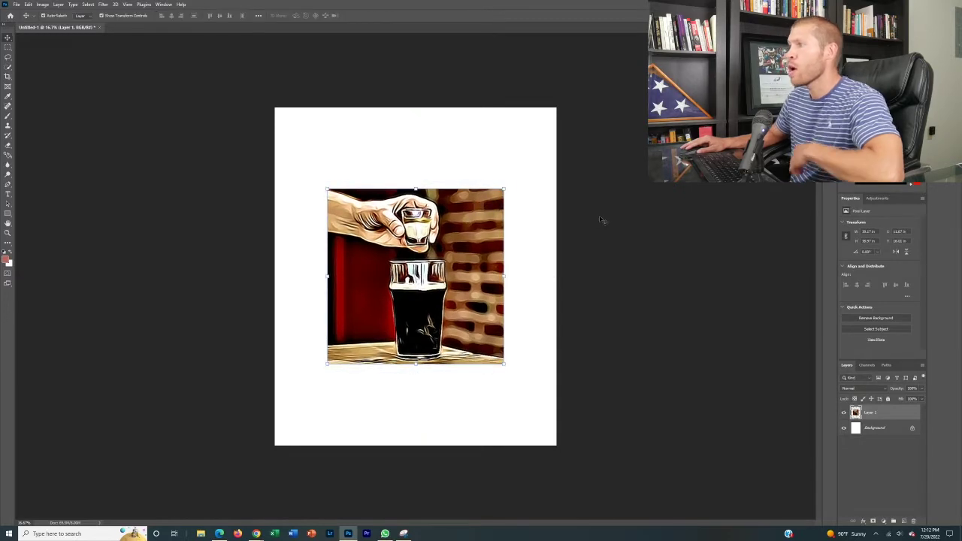
left_click(844, 427)
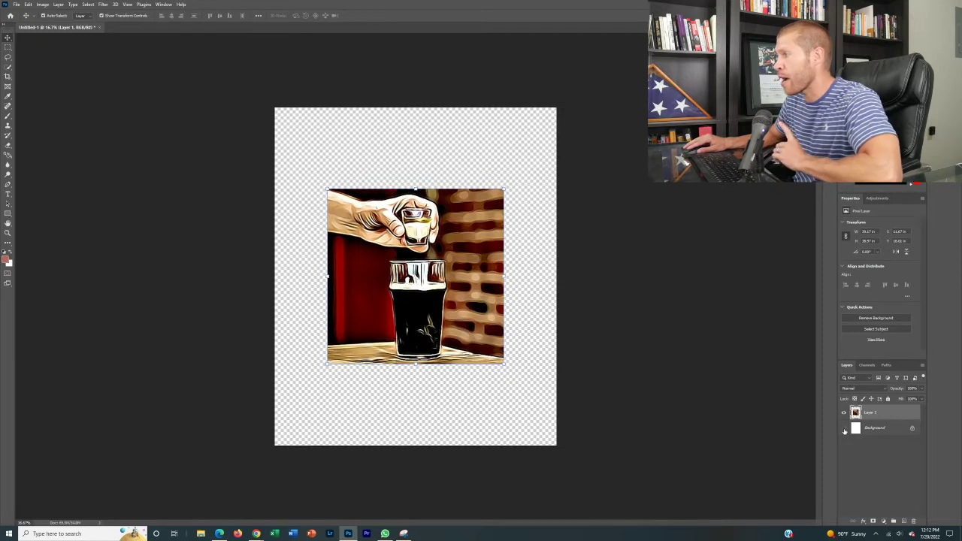
left_click(691, 388)
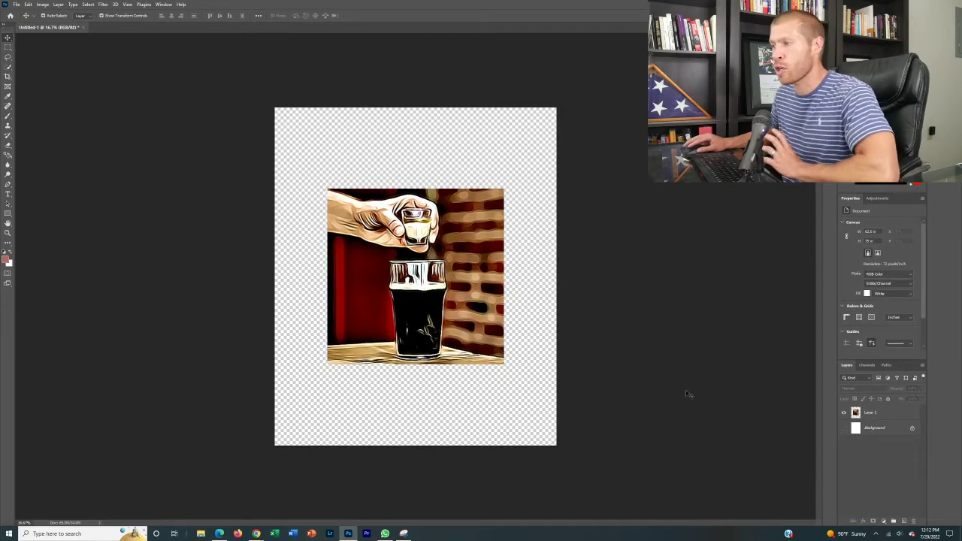
- Check the Amazon reference shirt listing in the browser
mouse_move(256, 533)
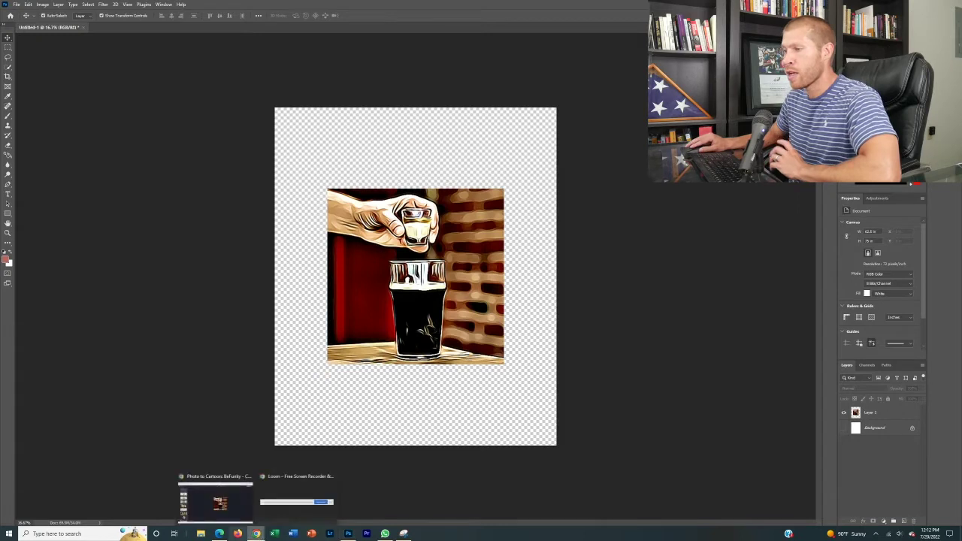
left_click(207, 511)
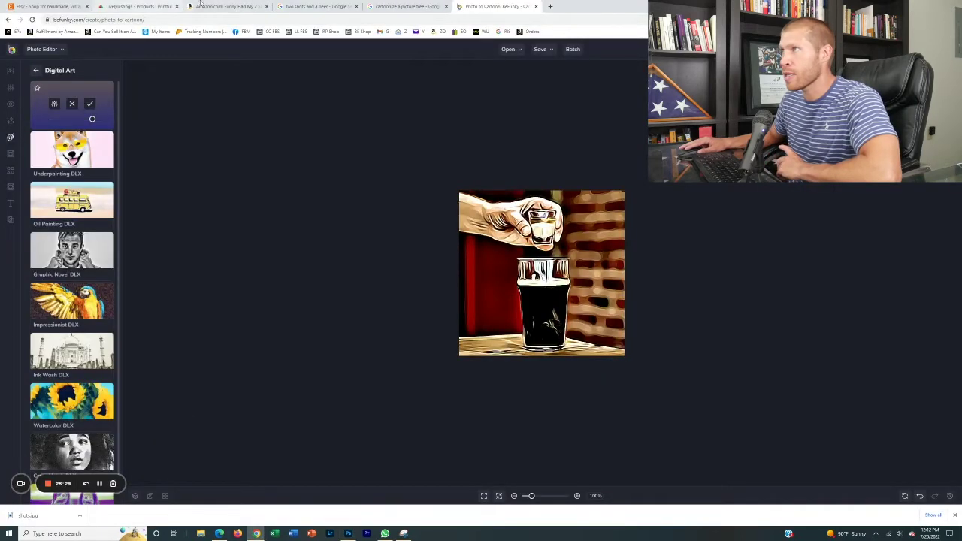
left_click(225, 6)
mouse_move(367, 263)
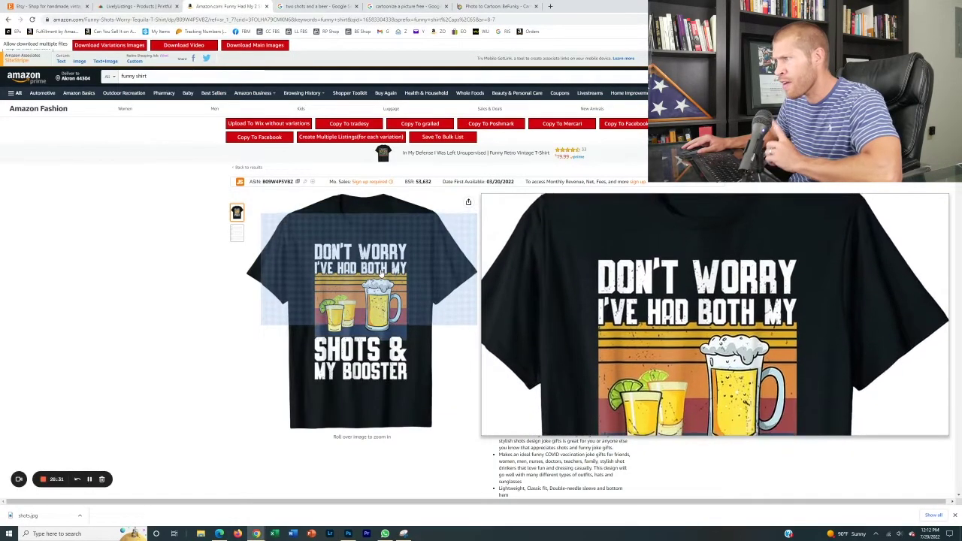
- Back in Photoshop, add a 'don't worry' text layer to the design
left_click(347, 533)
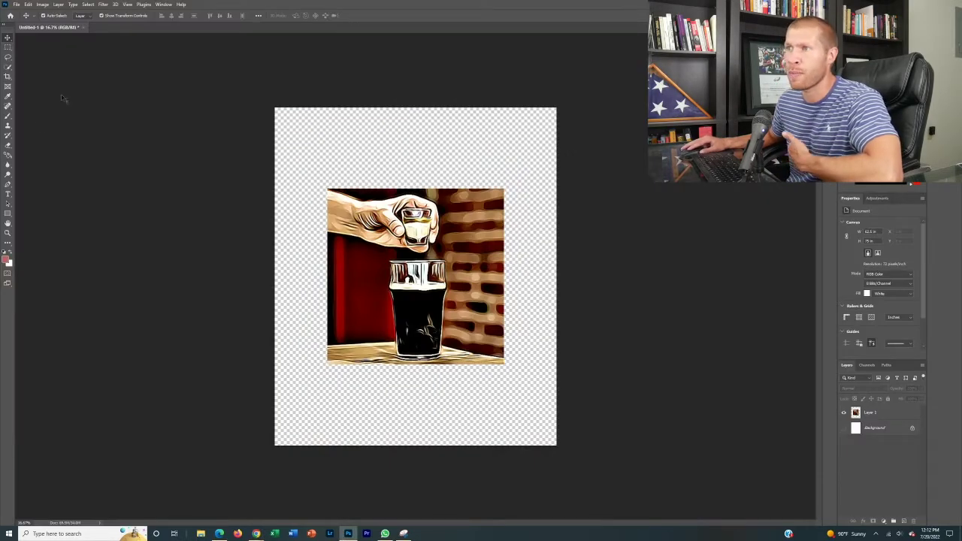
left_click(8, 194)
left_click(415, 173)
type("don't worry")
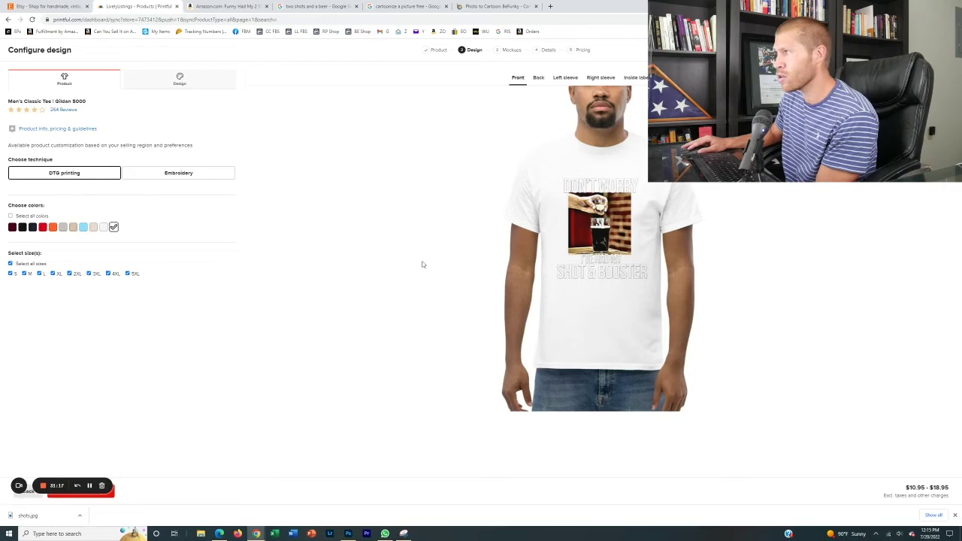
- Replace the white tee colour with black, maroon, navy and red
left_click(112, 227)
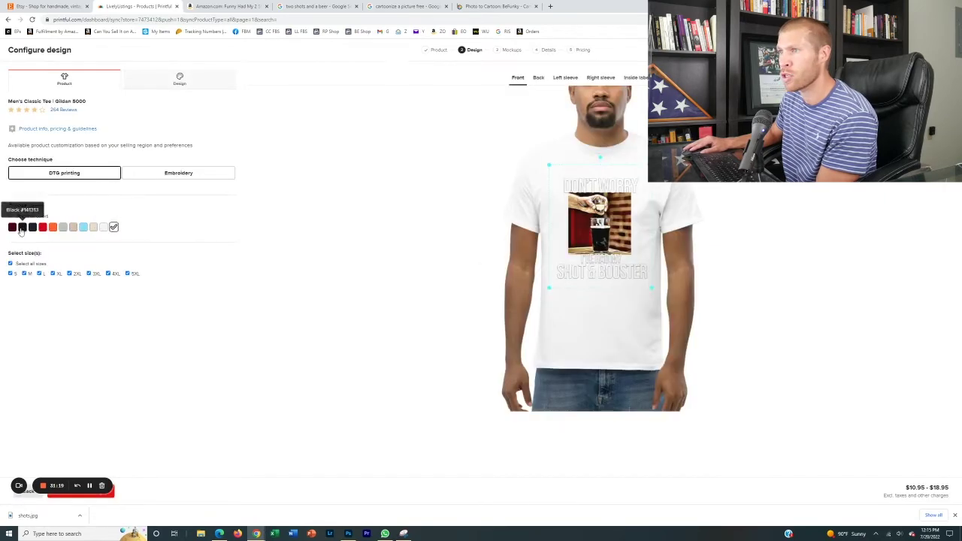
left_click(23, 228)
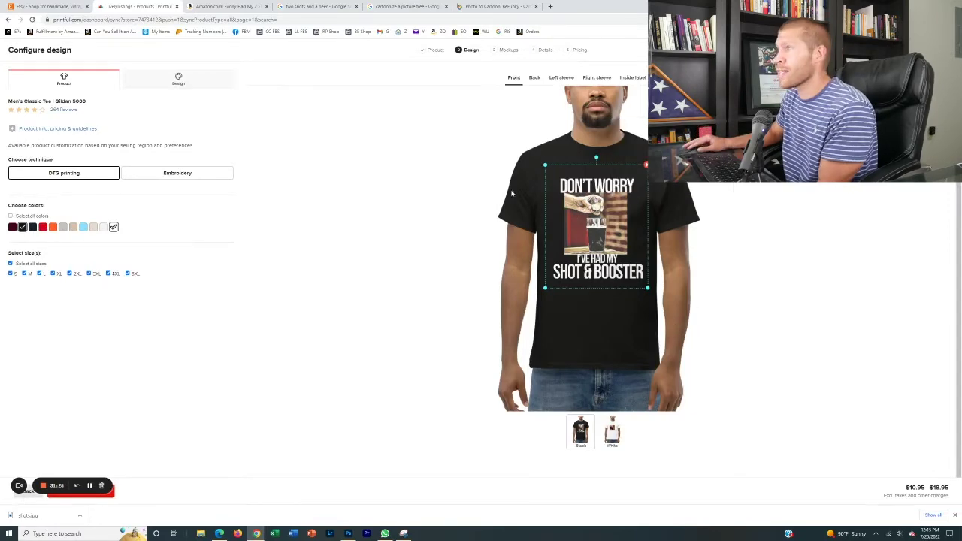
left_click(225, 7)
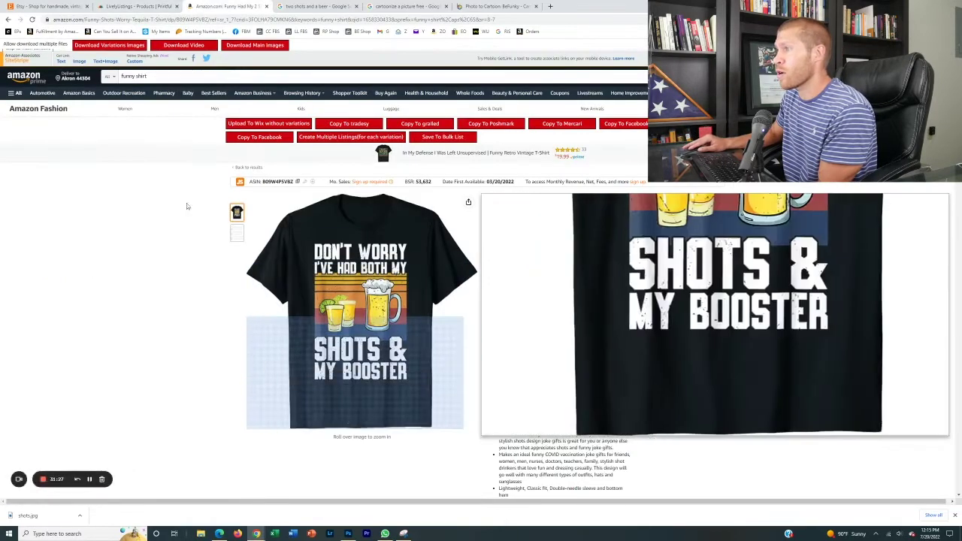
left_click(137, 6)
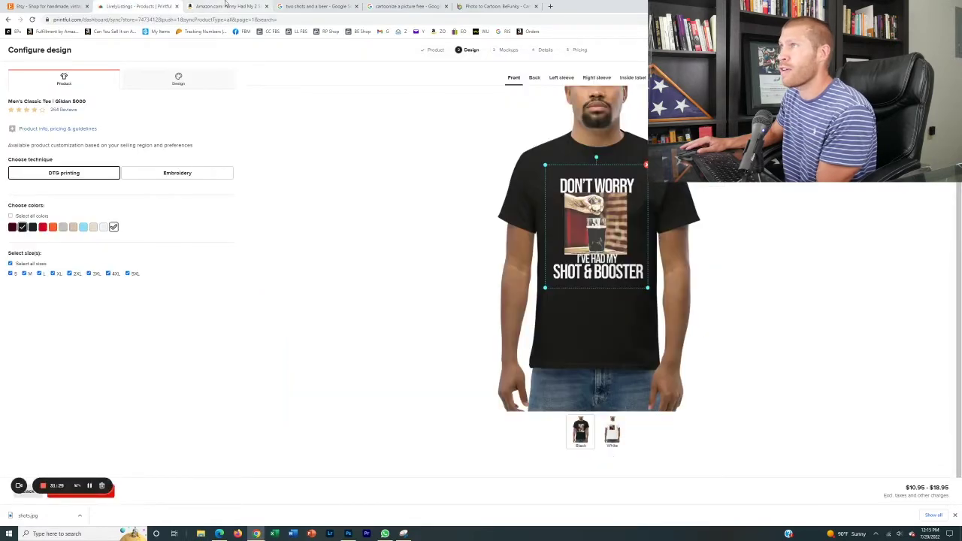
left_click(226, 6)
left_click(138, 6)
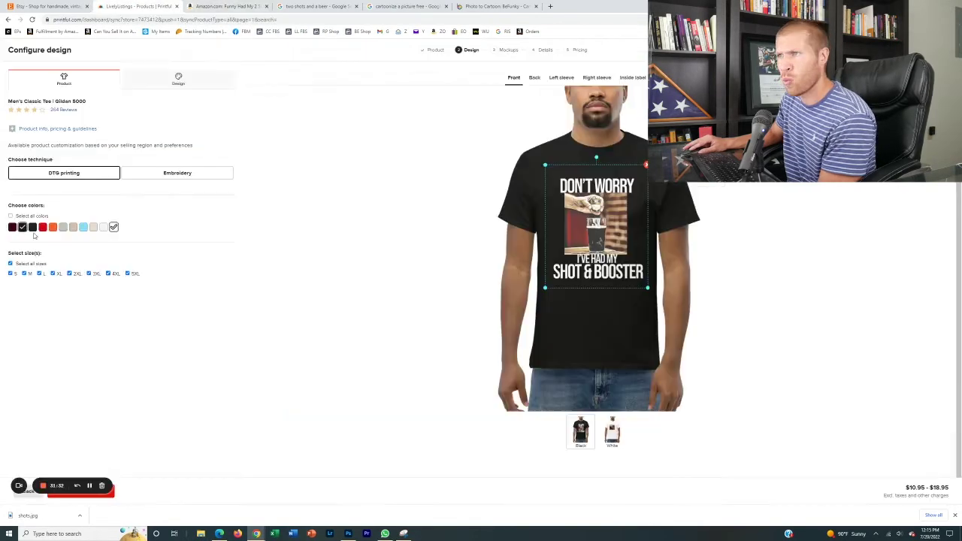
left_click(114, 228)
left_click(12, 228)
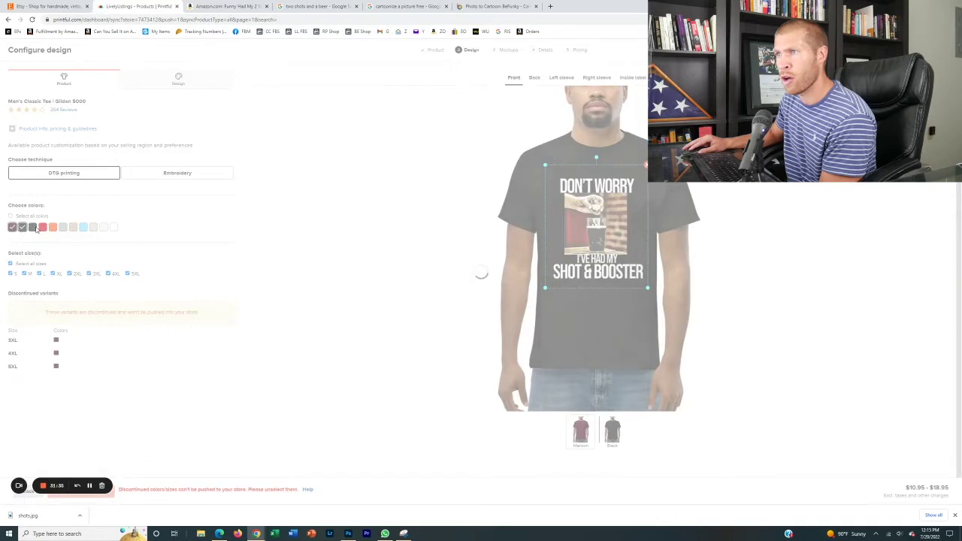
left_click(33, 227)
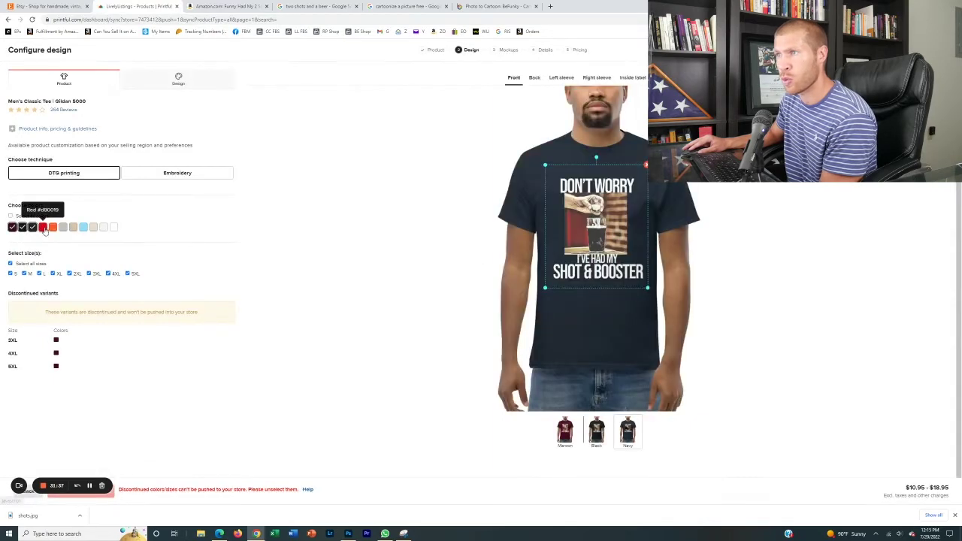
left_click(43, 227)
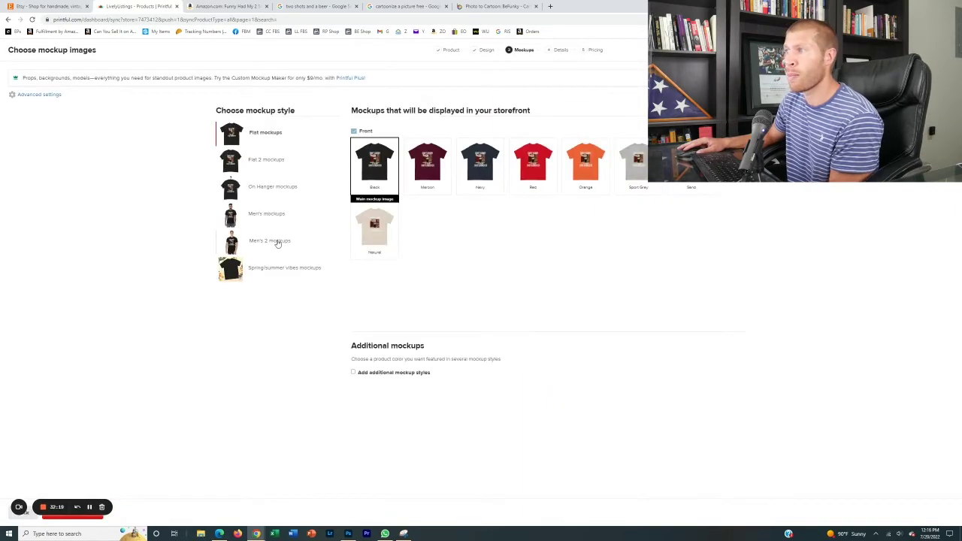
- Choose the men's model mockup for the shirts
left_click(278, 243)
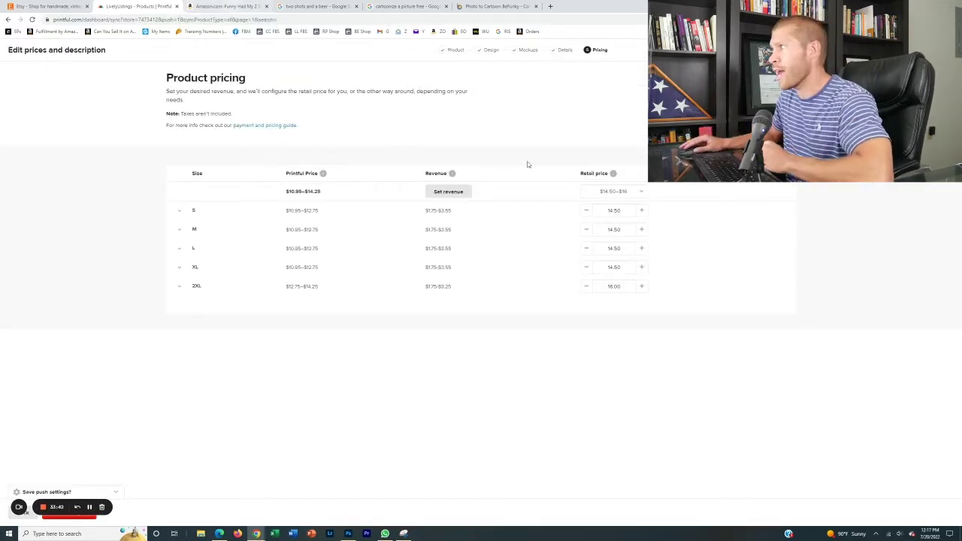
- Enter 19.95 as the retail price for all tee sizes
left_click(631, 196)
left_click(603, 225)
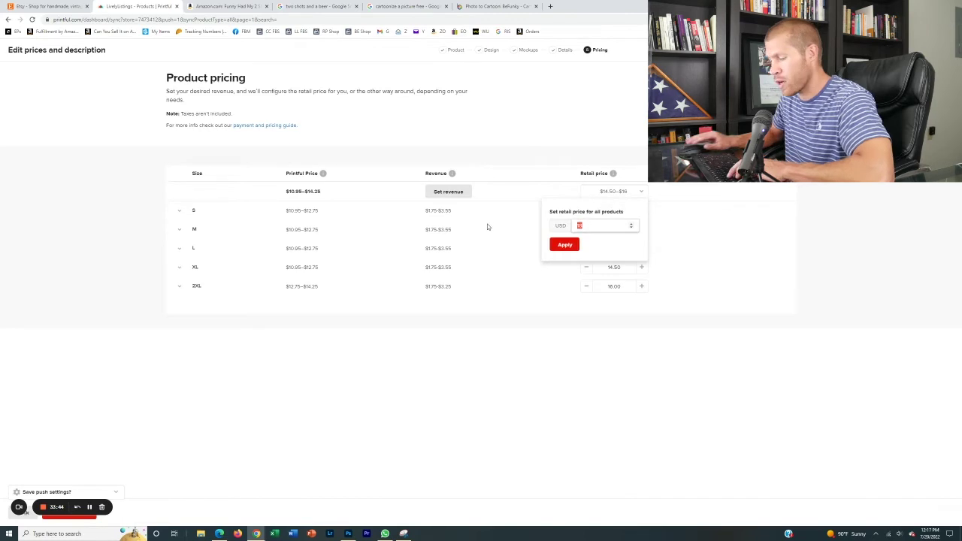
type("19.95")
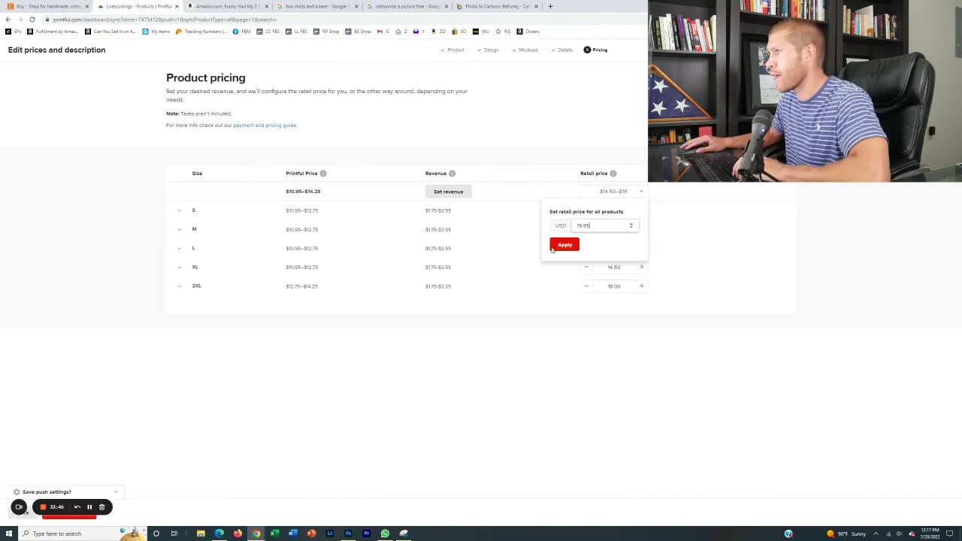